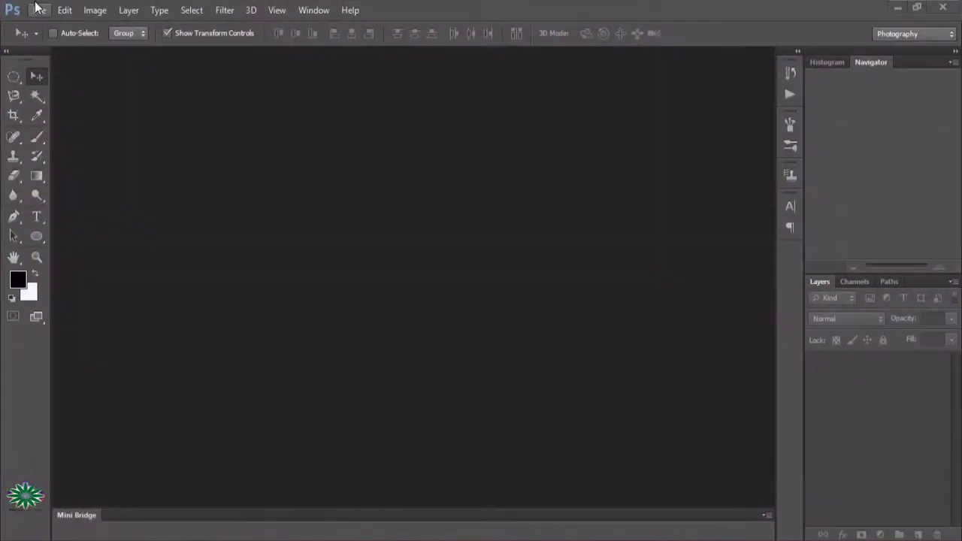
- Open girl-354579_960_720.jpg from the SUINNY CC folder and view it at 100%
left_click(39, 10)
left_click(65, 42)
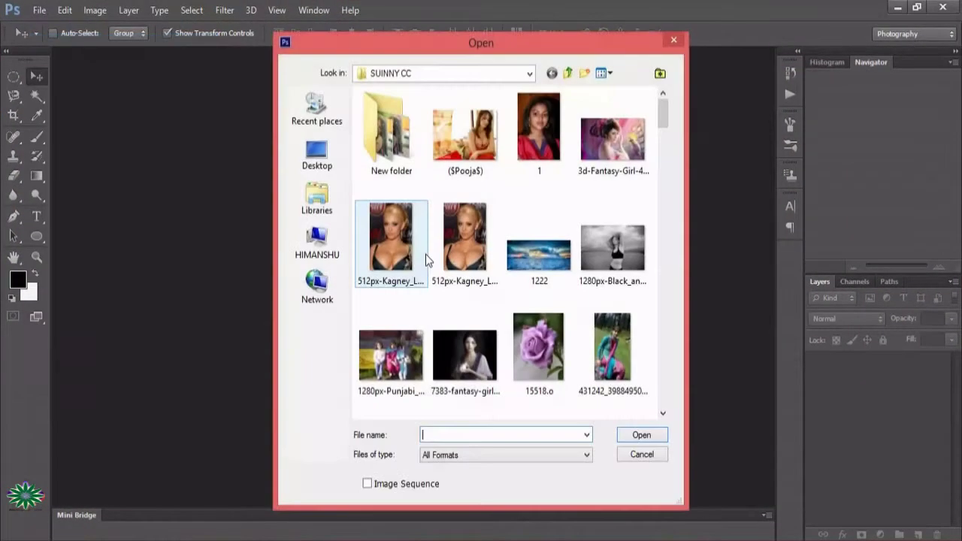
left_click_drag(663, 117, 680, 225)
double_click(465, 229)
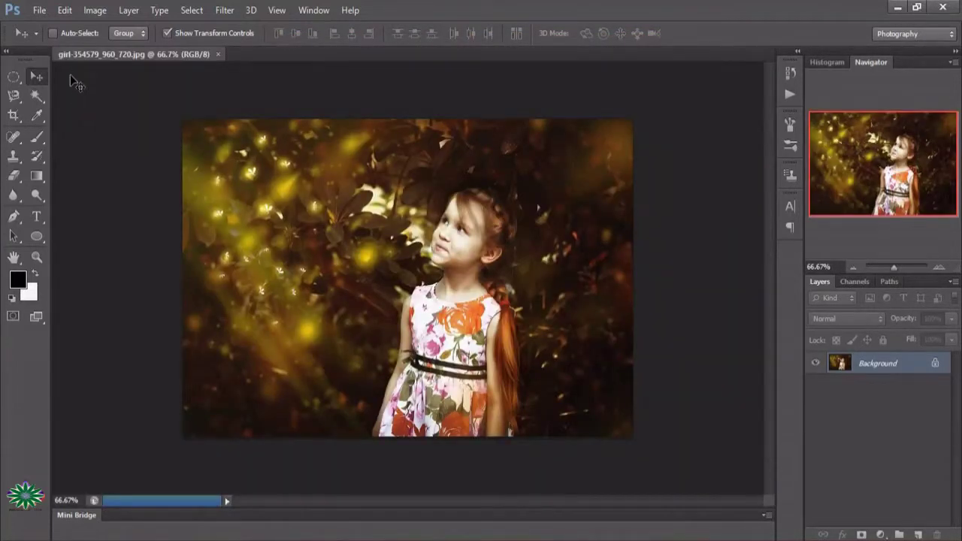
left_click(36, 256)
left_click(294, 270)
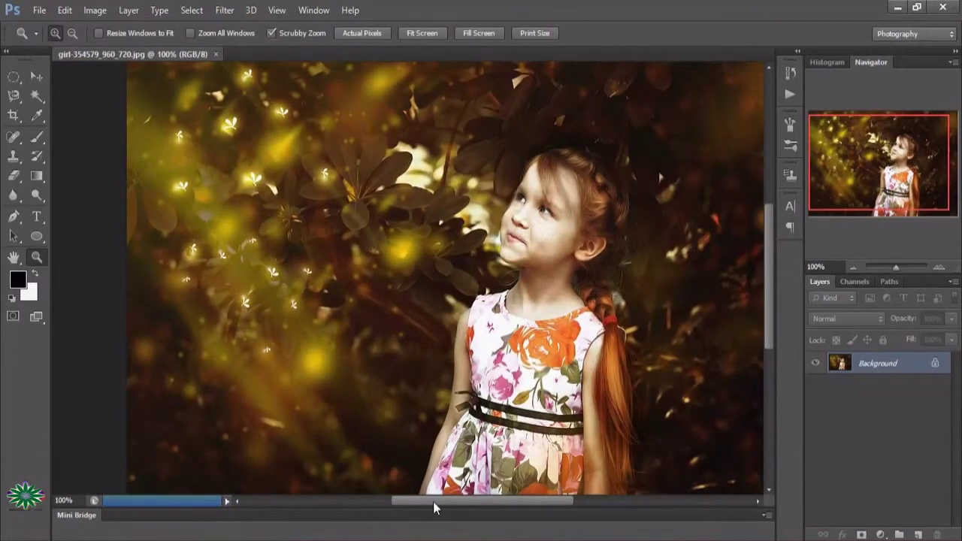
left_click_drag(433, 501, 450, 505)
left_click(39, 9)
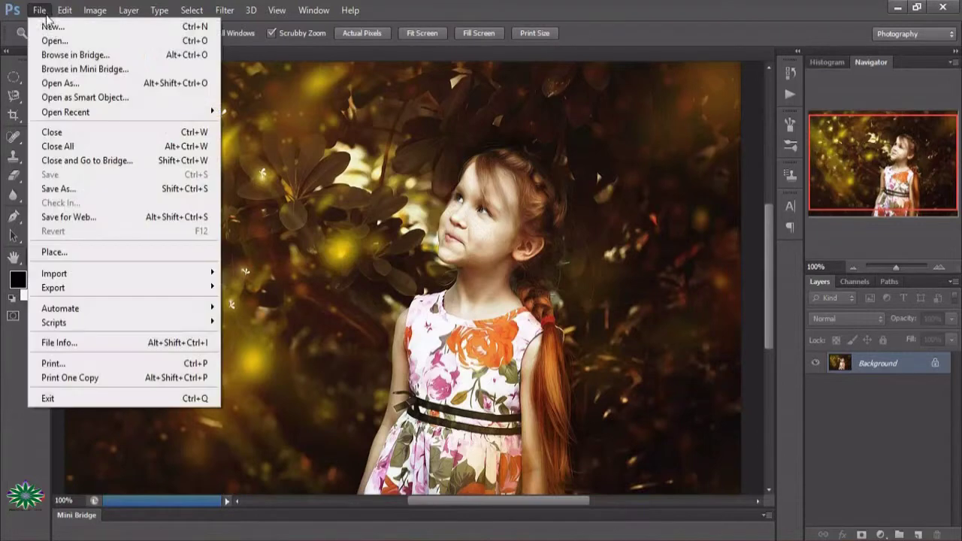
left_click(57, 43)
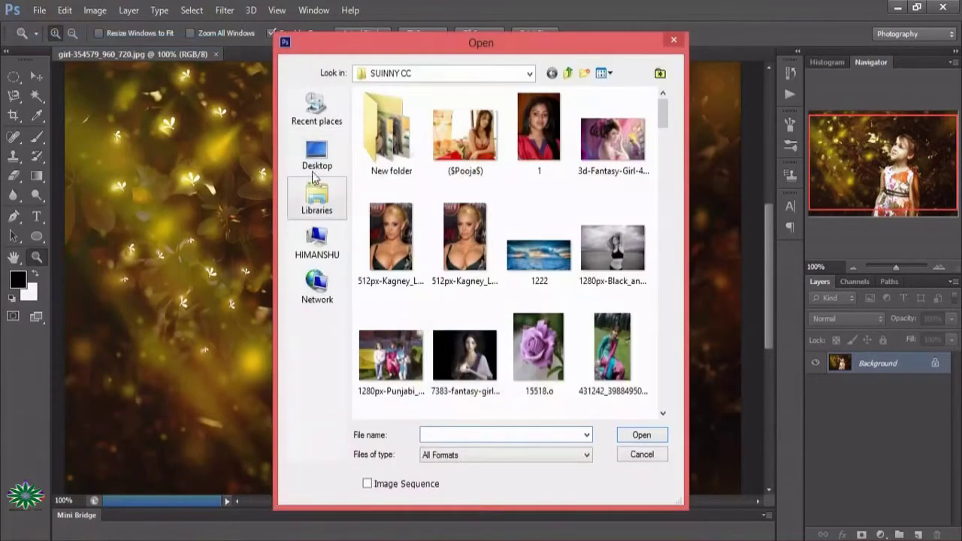
left_click(316, 165)
left_click(323, 201)
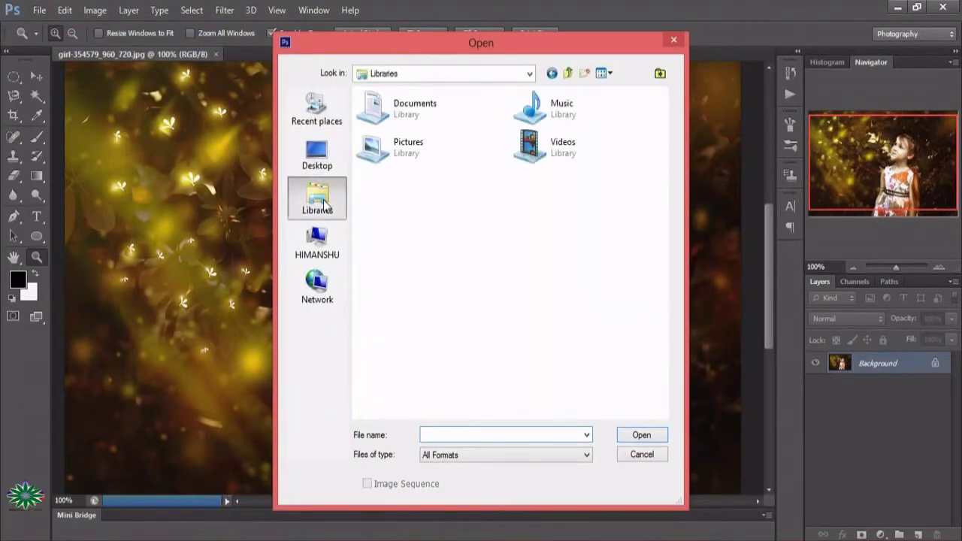
double_click(423, 107)
double_click(460, 159)
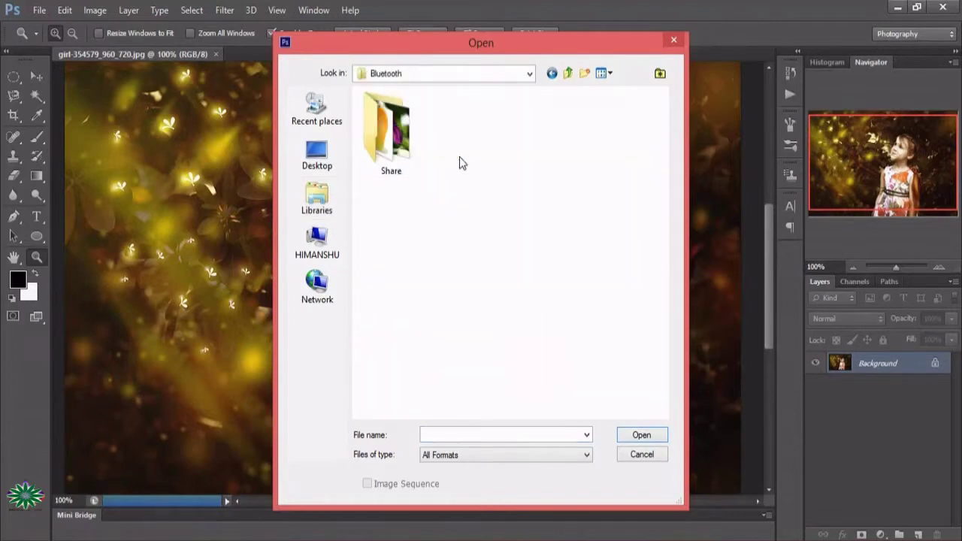
double_click(391, 127)
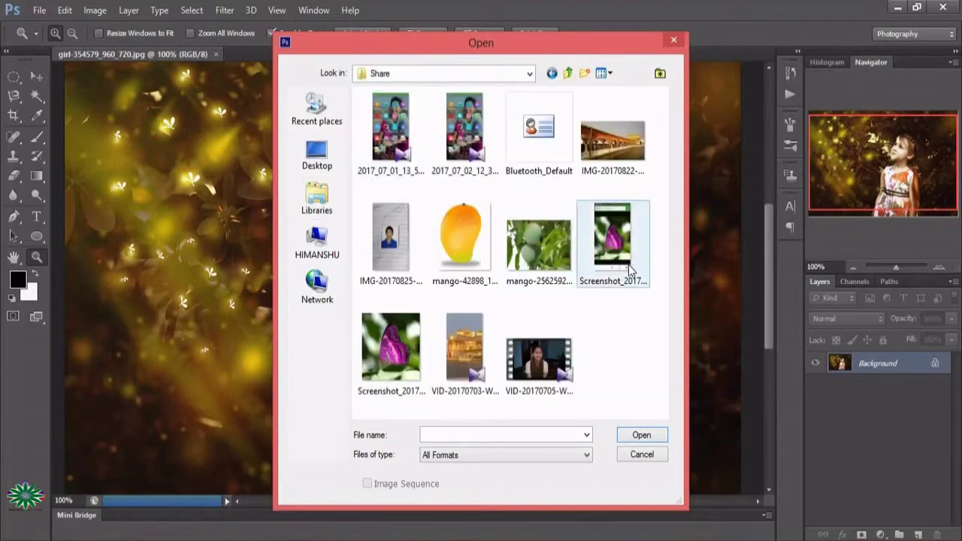
left_click(378, 360)
double_click(378, 360)
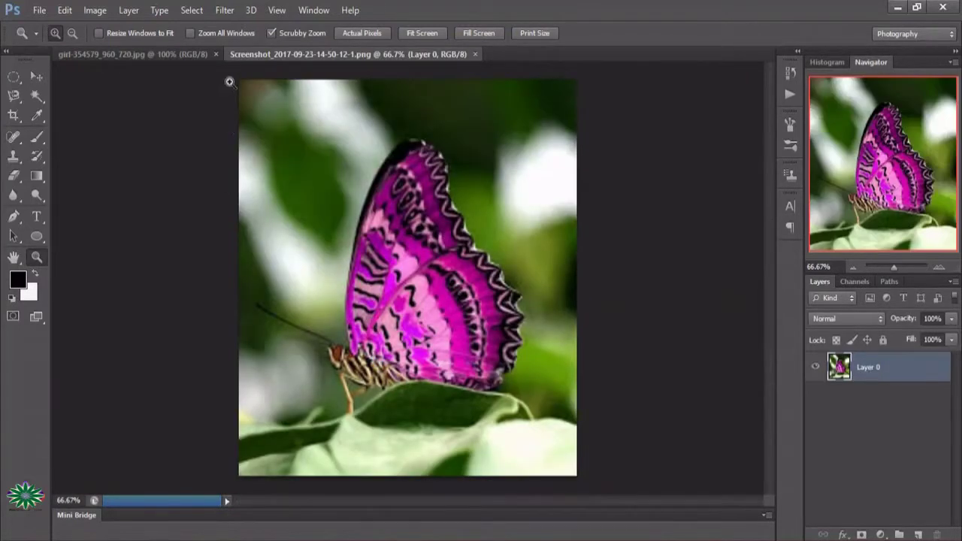
- In the girl photo, duplicate the Background and add an orange e06b25 Solid Color fill layer
left_click(191, 55)
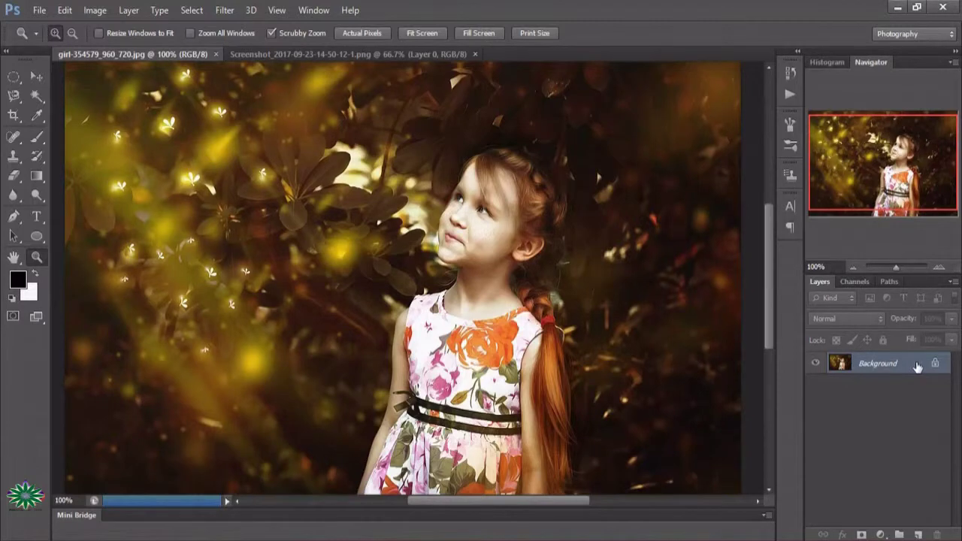
left_click_drag(918, 366, 917, 534)
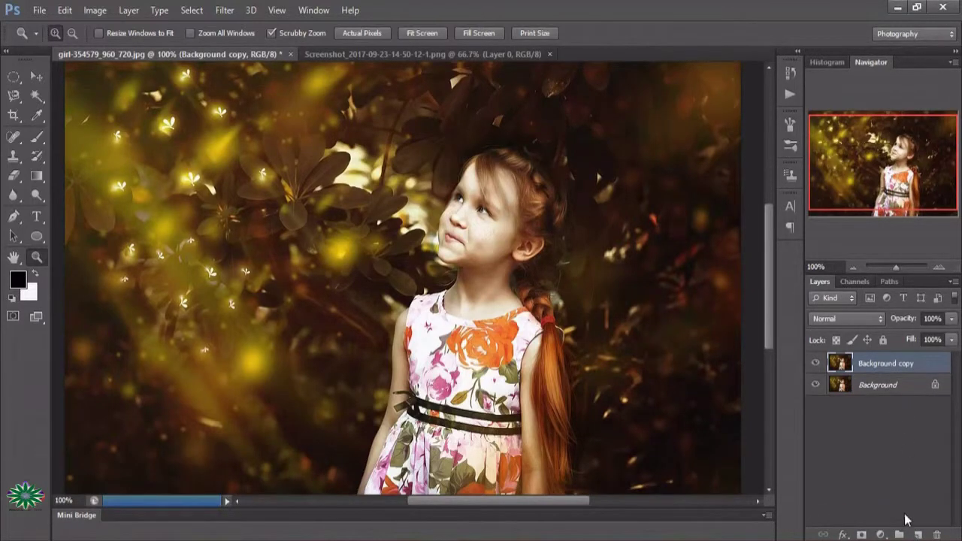
left_click(881, 535)
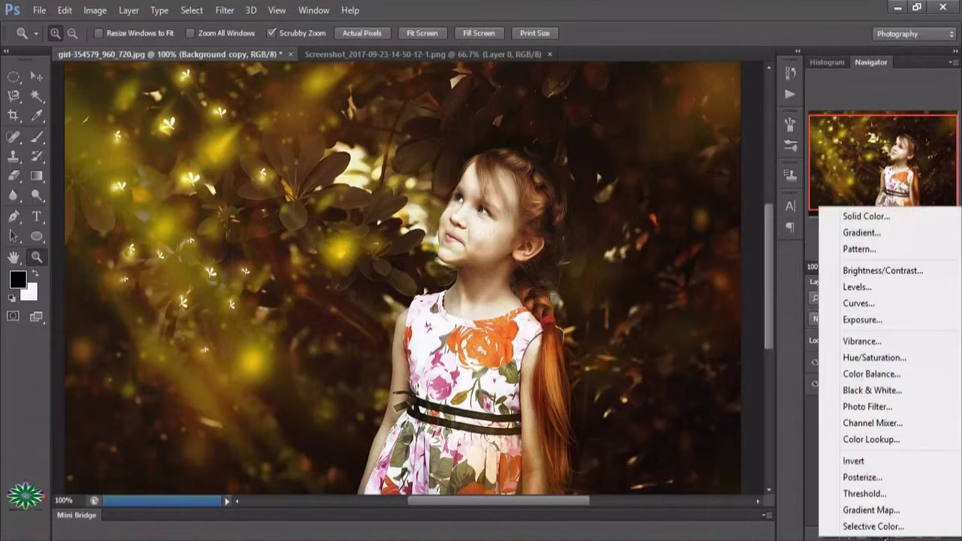
left_click(885, 218)
mouse_move(475, 160)
left_mouse_down()
mouse_move(507, 142)
mouse_move(498, 130)
left_mouse_up()
left_click(556, 338)
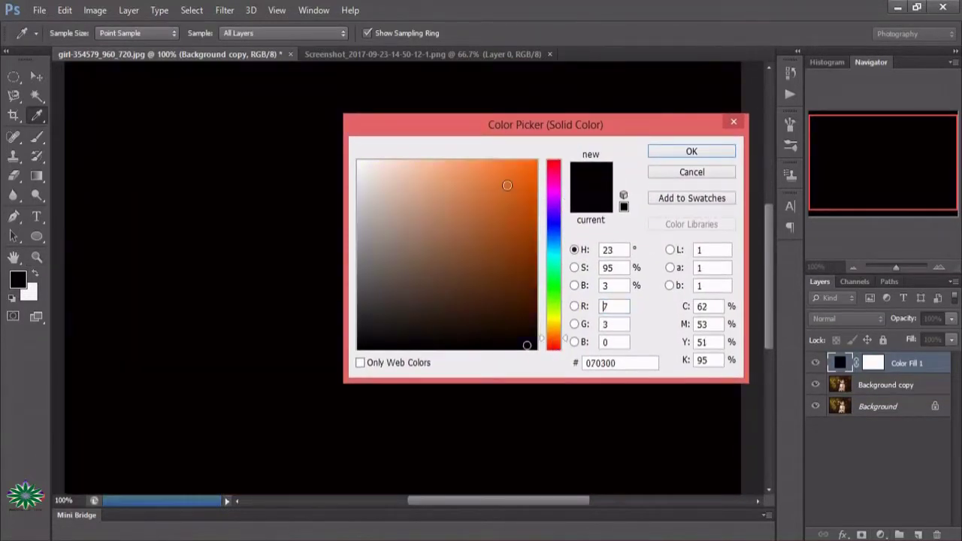
left_click(509, 179)
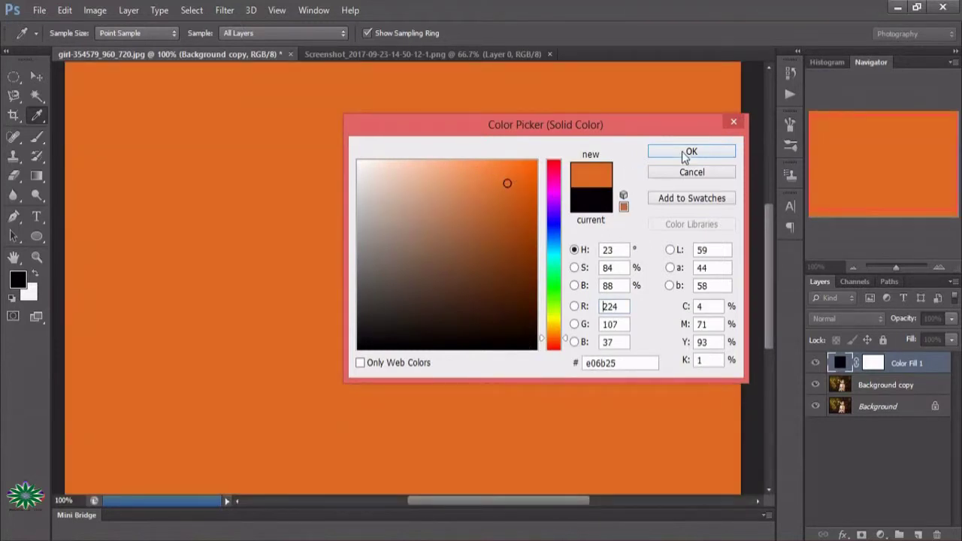
left_click(686, 152)
- Set the colour fill layer to Screen blend mode at 18% opacity
left_click(855, 318)
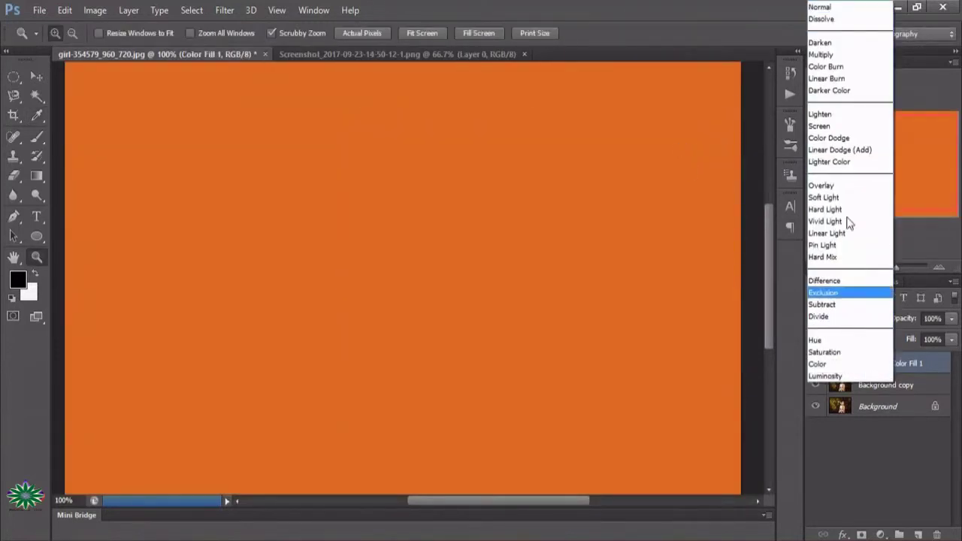
left_click(826, 120)
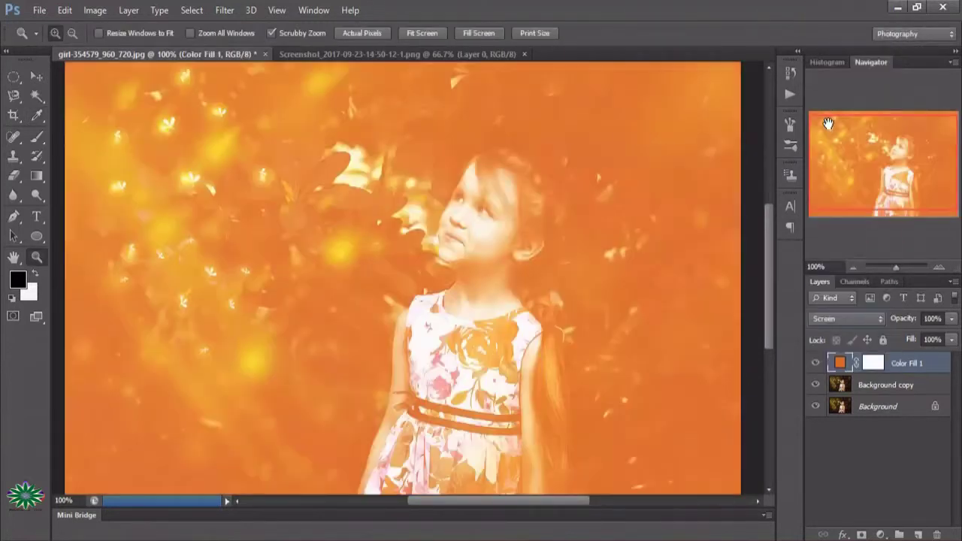
left_click(950, 319)
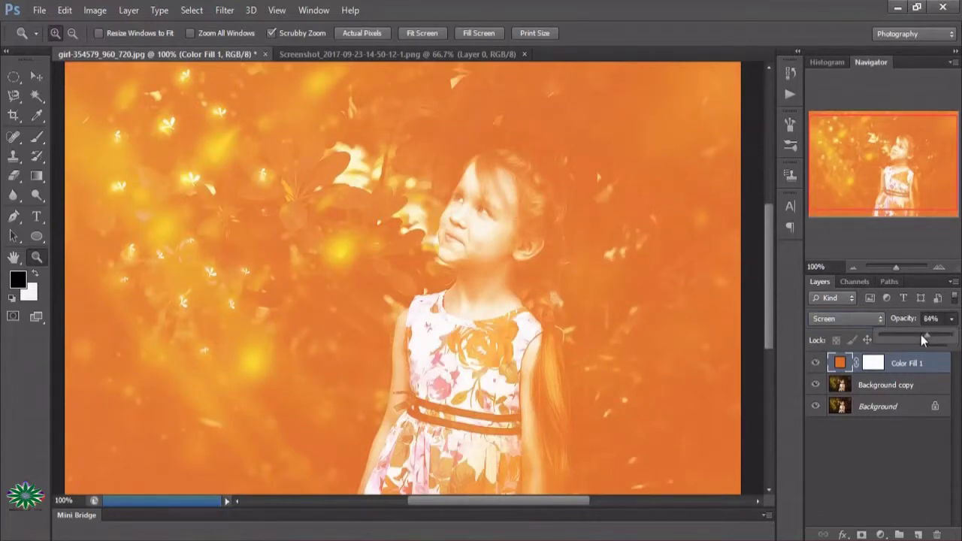
left_click_drag(920, 335, 891, 335)
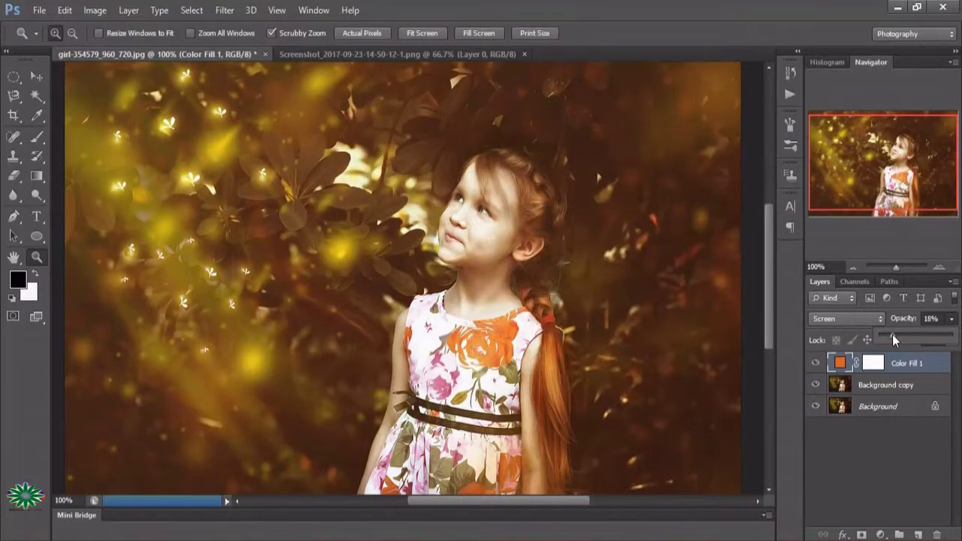
- Change the Color Fill 1 colour to red ef152e
double_click(834, 363)
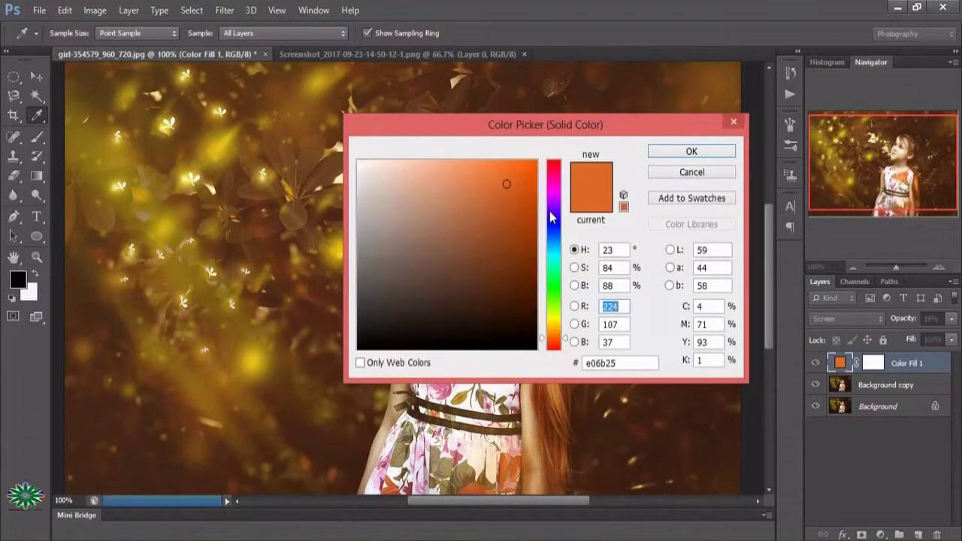
left_click(553, 171)
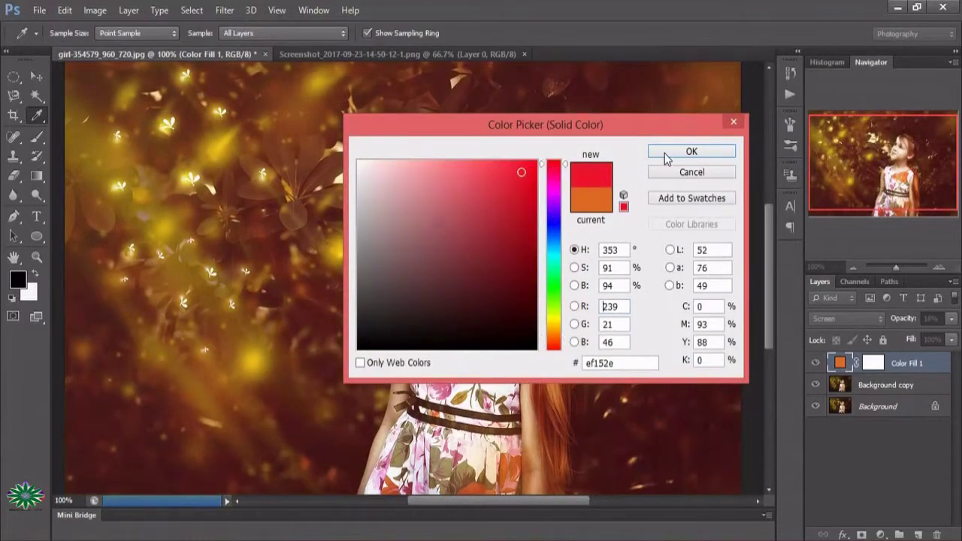
left_click(691, 151)
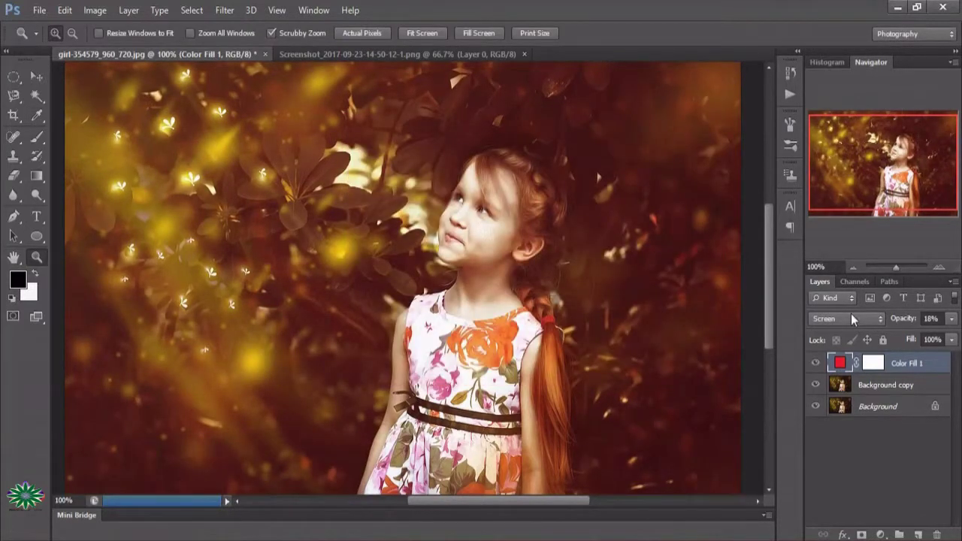
- After trying Multiply, set the red fill to Soft Light at 53% opacity
left_click(852, 319)
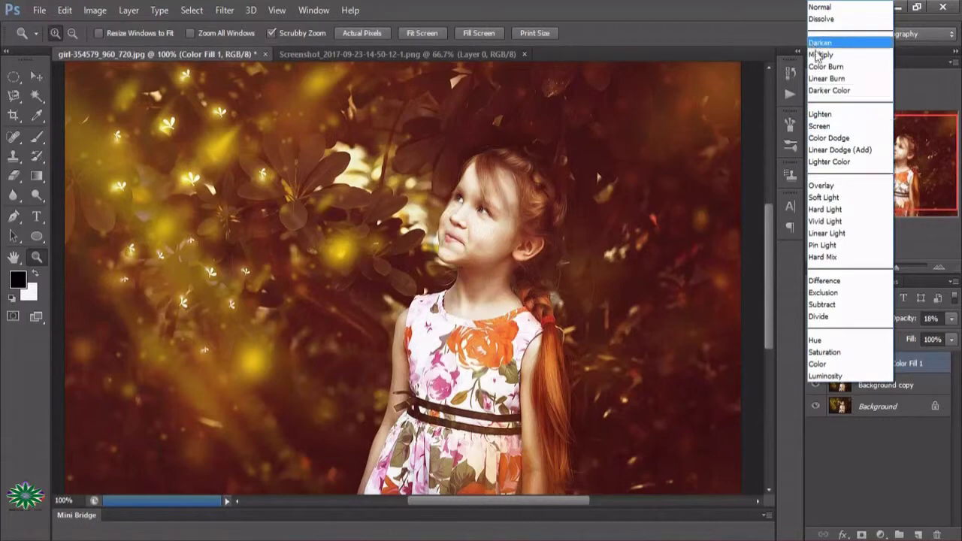
left_click(820, 55)
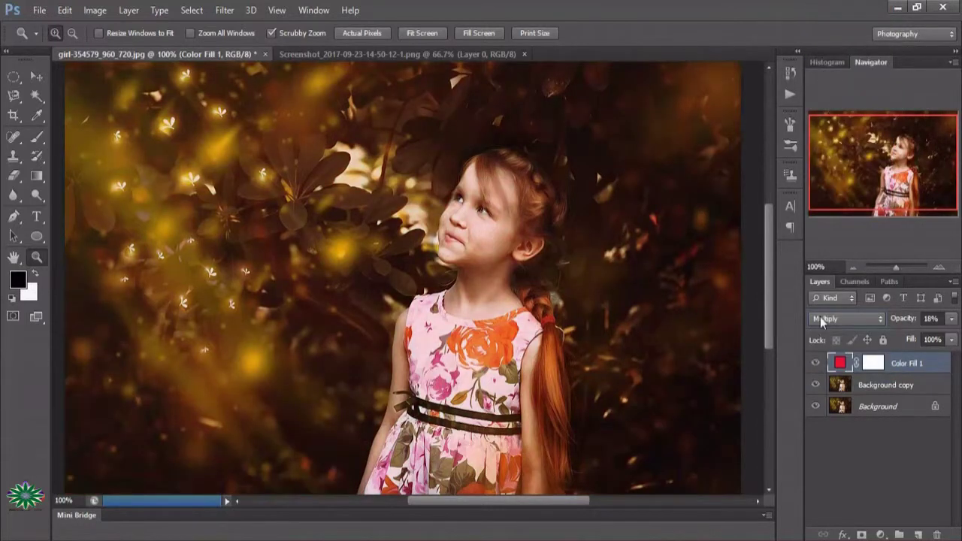
left_click(847, 318)
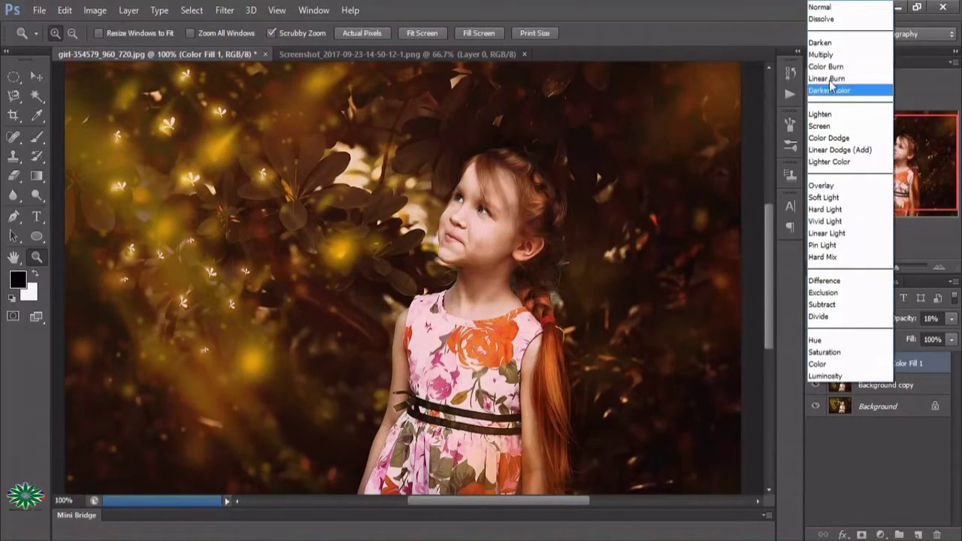
left_click(825, 198)
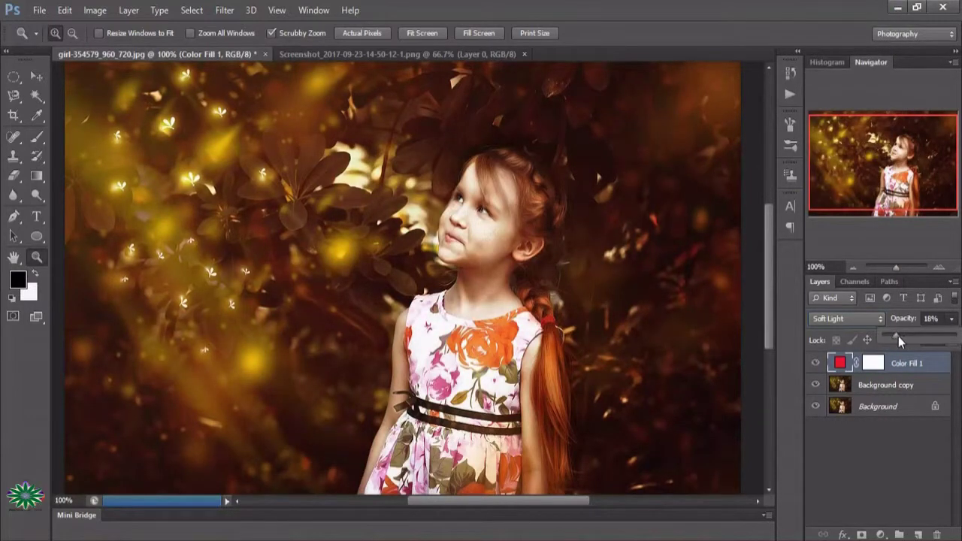
mouse_move(953, 320)
left_mouse_down()
mouse_move(961, 336)
mouse_move(930, 340)
left_mouse_up()
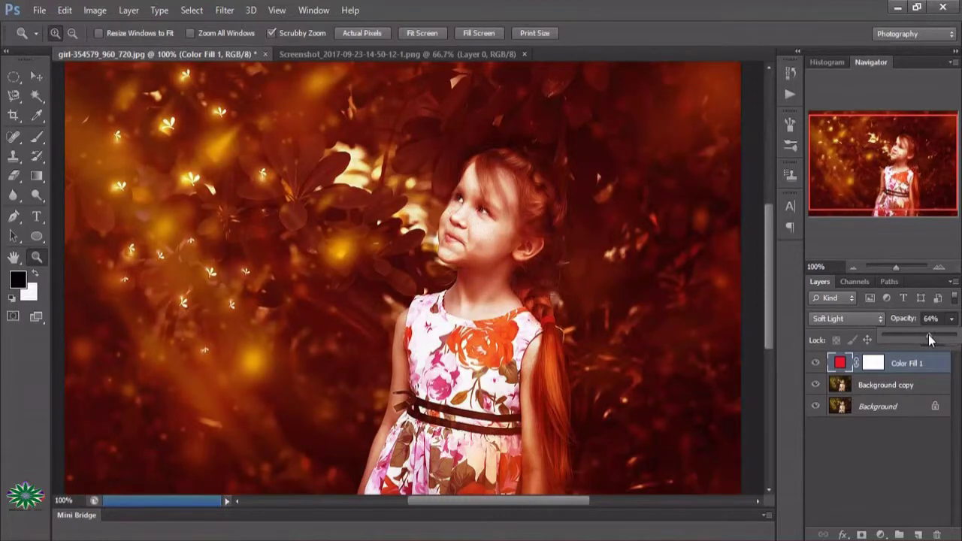
left_click_drag(929, 340, 904, 341)
- Add a Gradient Fill layer with Radial style
left_click(895, 367)
left_click(880, 534)
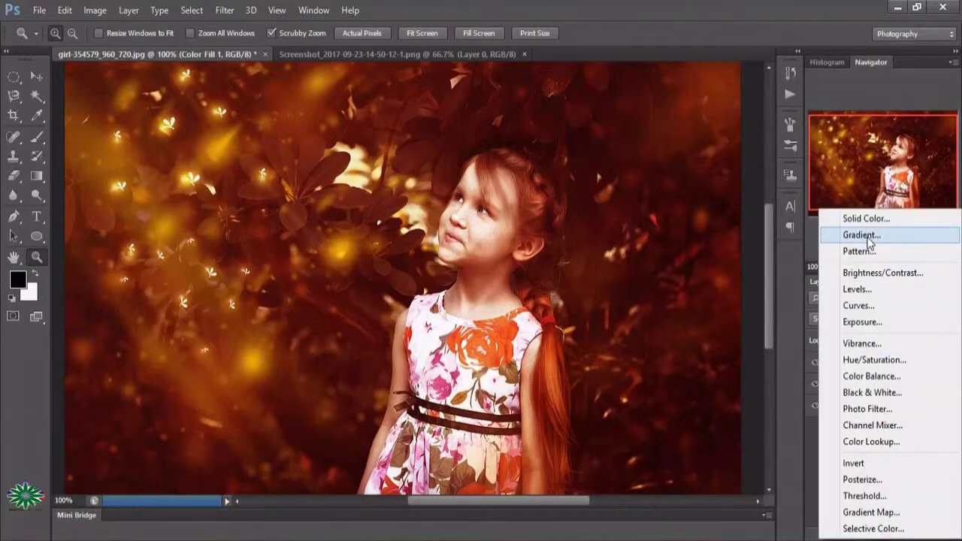
left_click(861, 236)
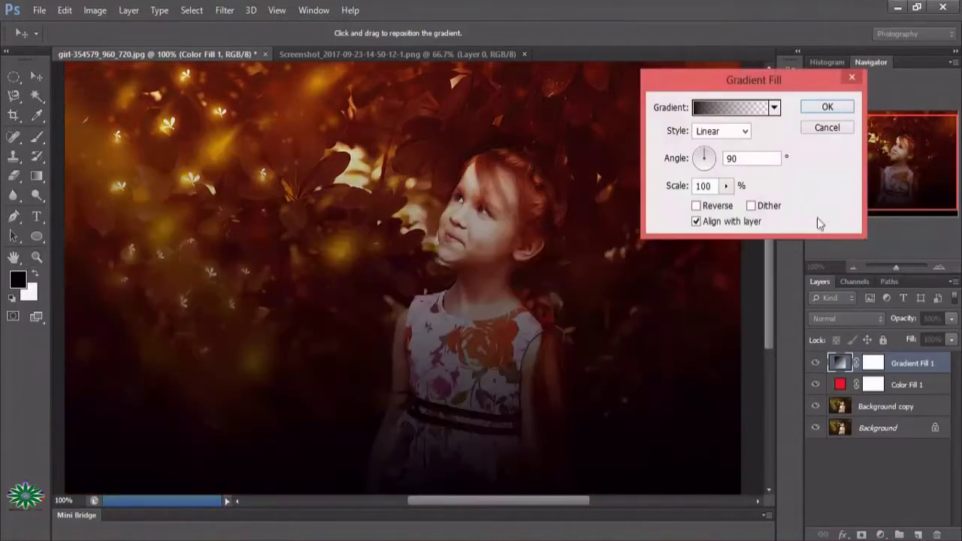
left_click(744, 131)
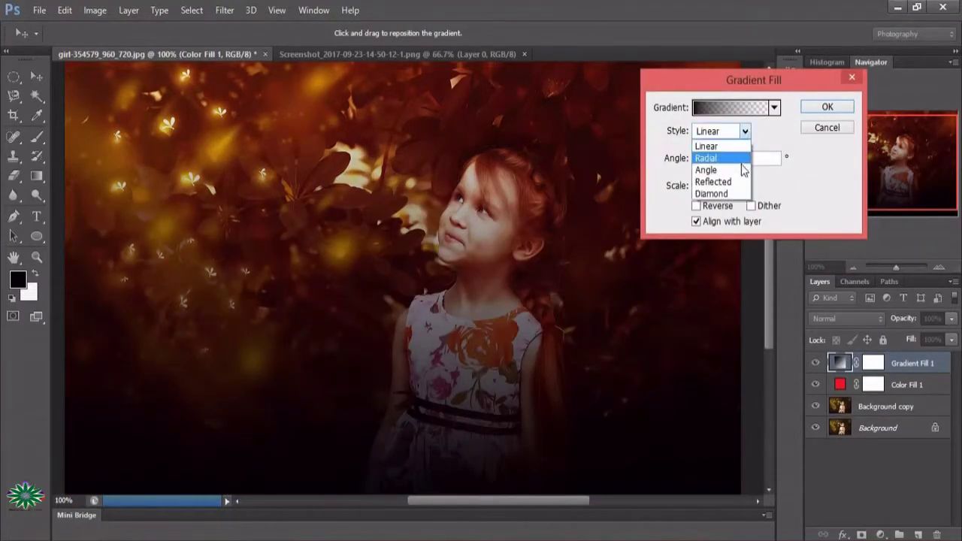
left_click(733, 158)
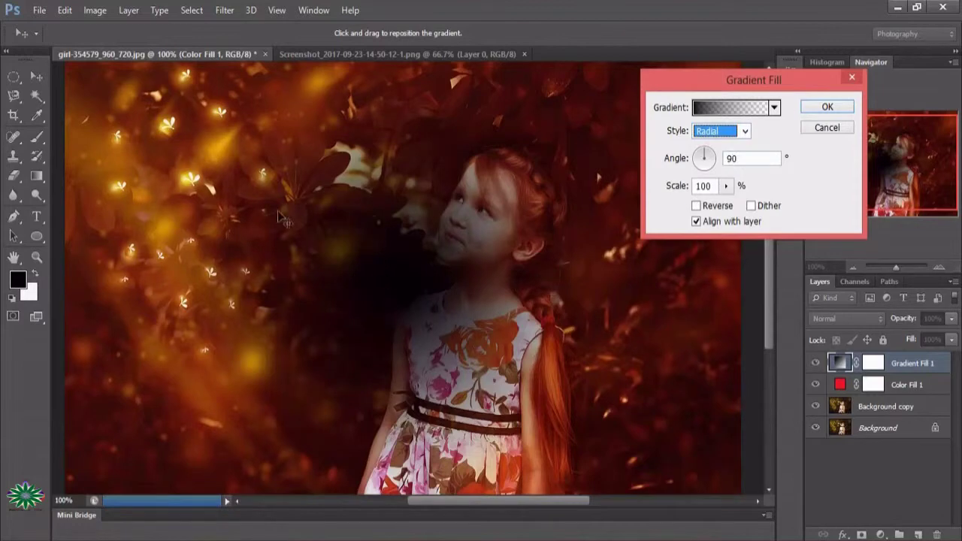
- Scale the radial gradient to 11%, move its dark centre near the top-left corner, and confirm
mouse_move(285, 219)
left_mouse_down()
mouse_move(135, 145)
mouse_move(229, 143)
left_mouse_up()
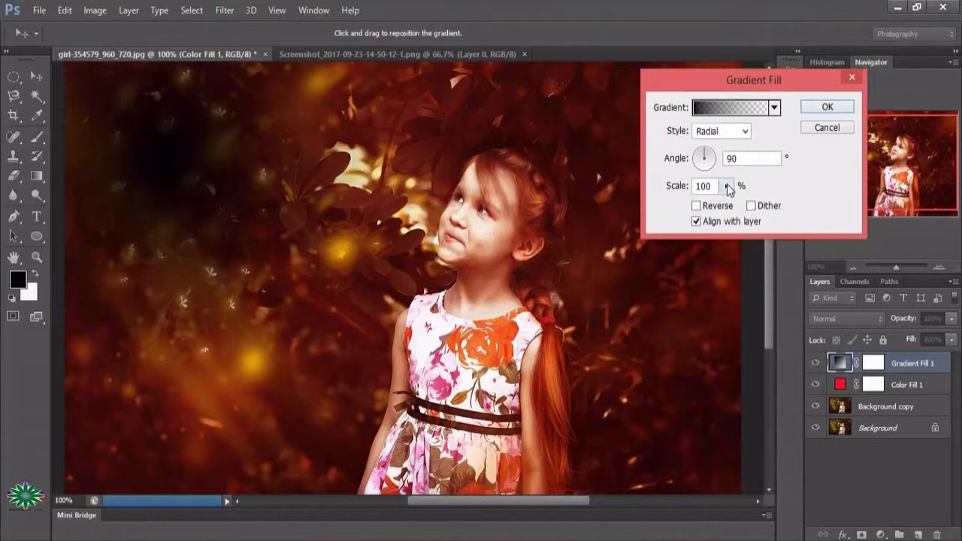
left_click_drag(726, 186, 723, 211)
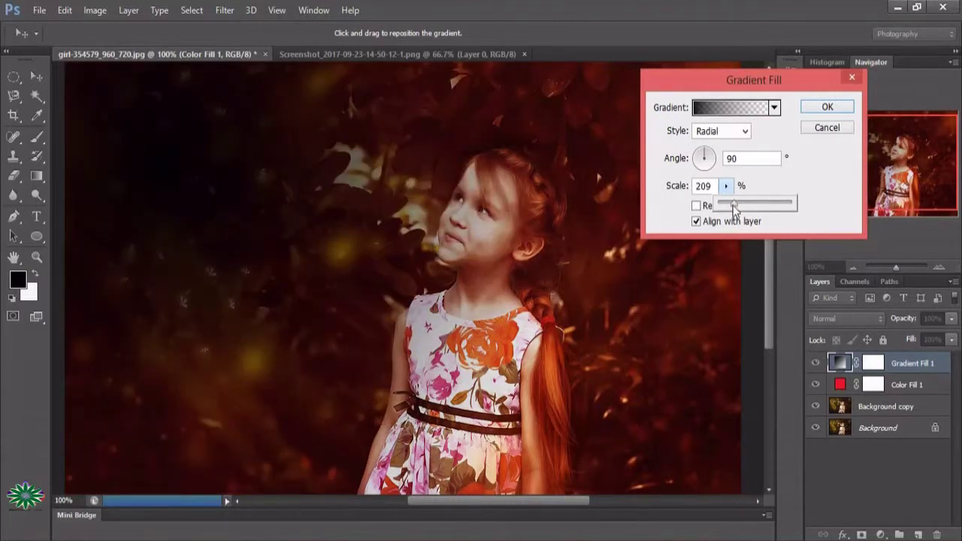
left_click_drag(733, 208, 722, 206)
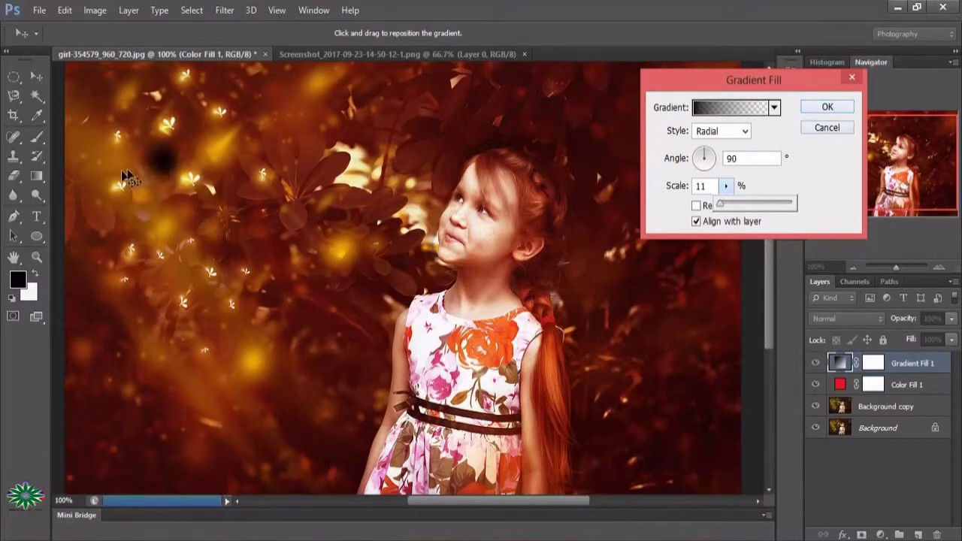
left_click(131, 130)
left_click_drag(131, 130, 84, 69)
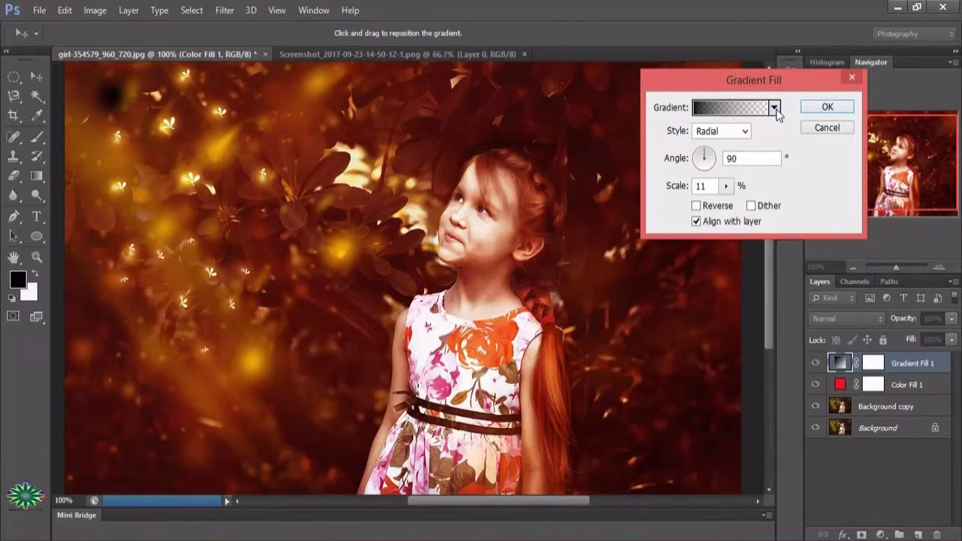
left_click(827, 107)
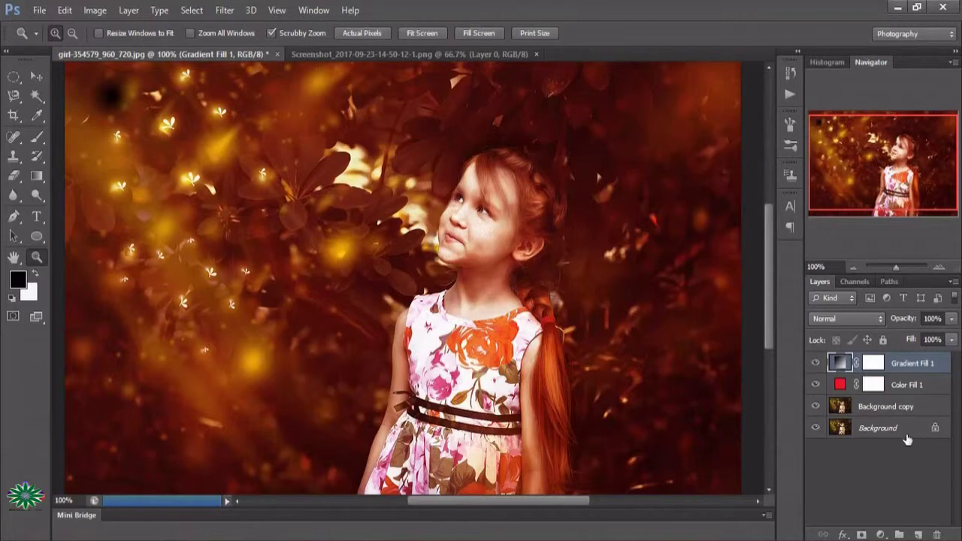
- Add a Curves layer and lower the RGB white point to 227
left_click(881, 533)
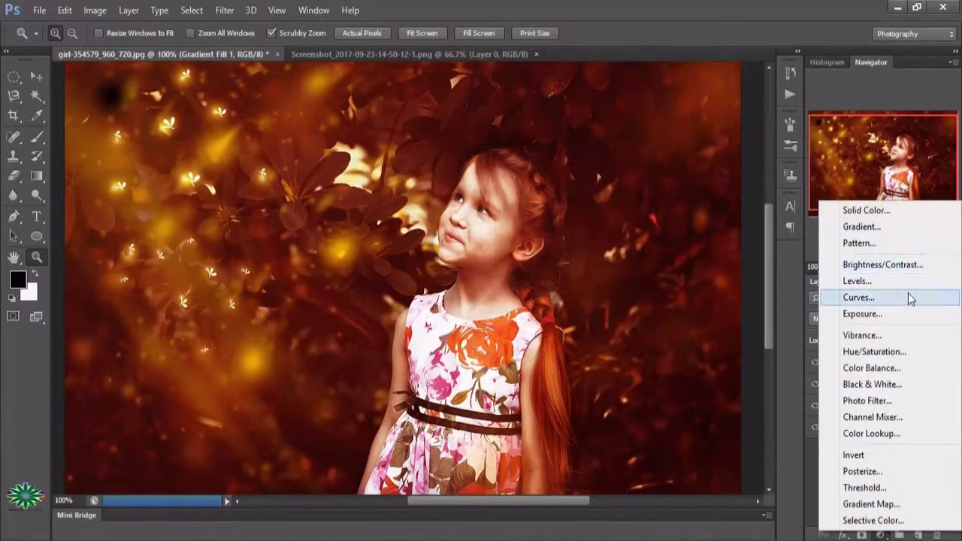
left_click(907, 298)
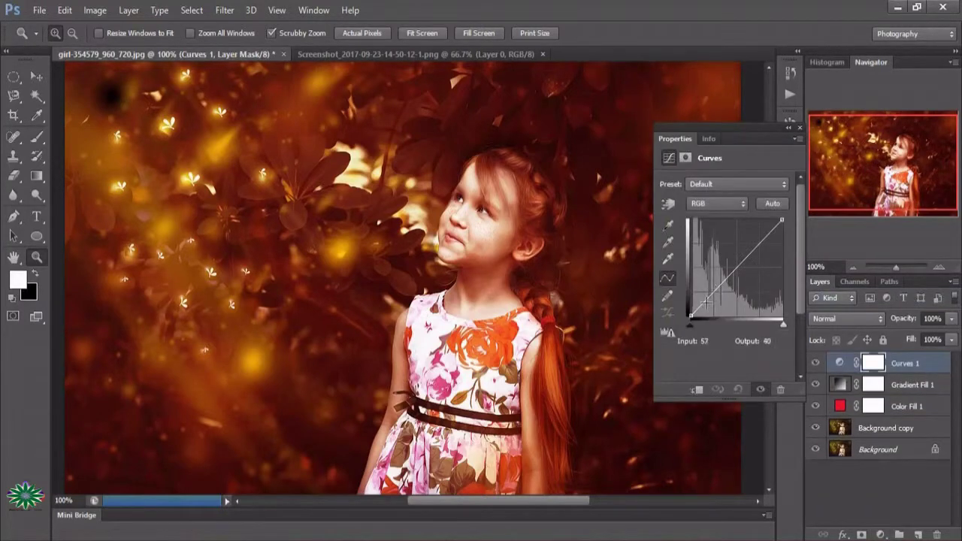
left_click_drag(704, 302, 700, 304)
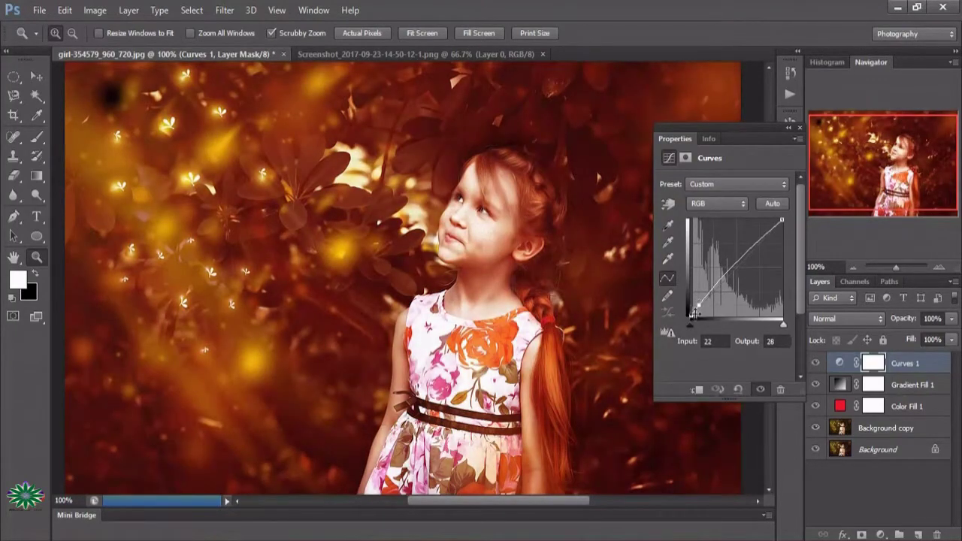
left_click_drag(700, 304, 691, 312)
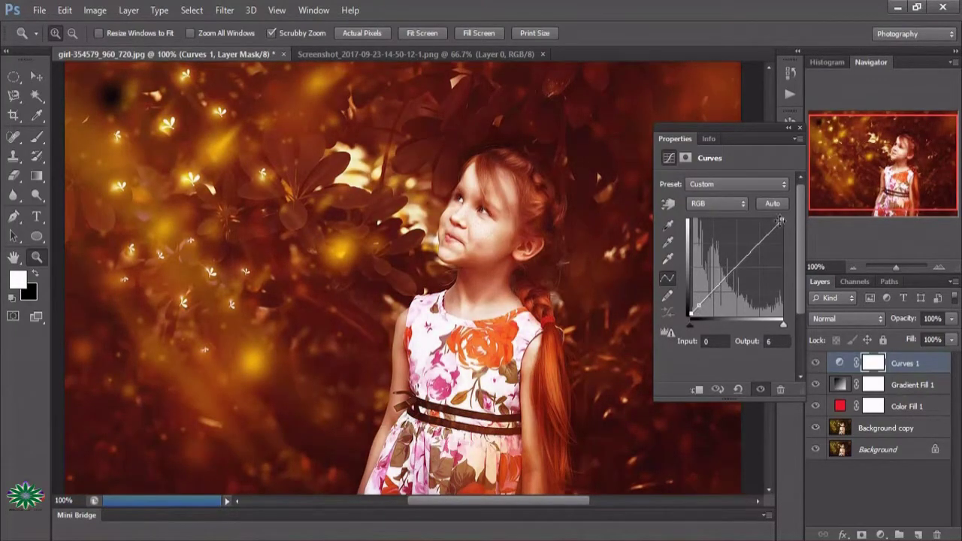
left_click_drag(778, 219, 781, 230)
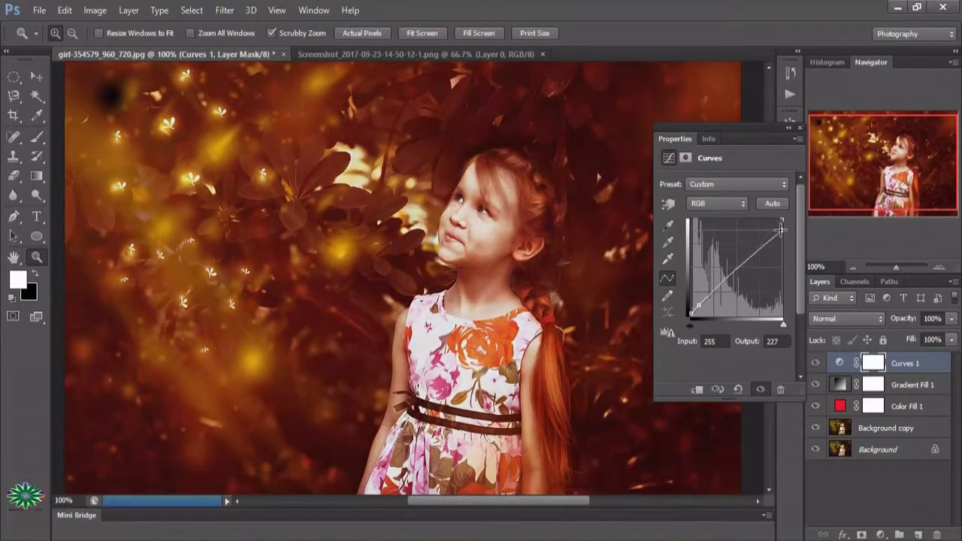
- On the Green curve, raise the black point and pull in the white point
left_click(727, 203)
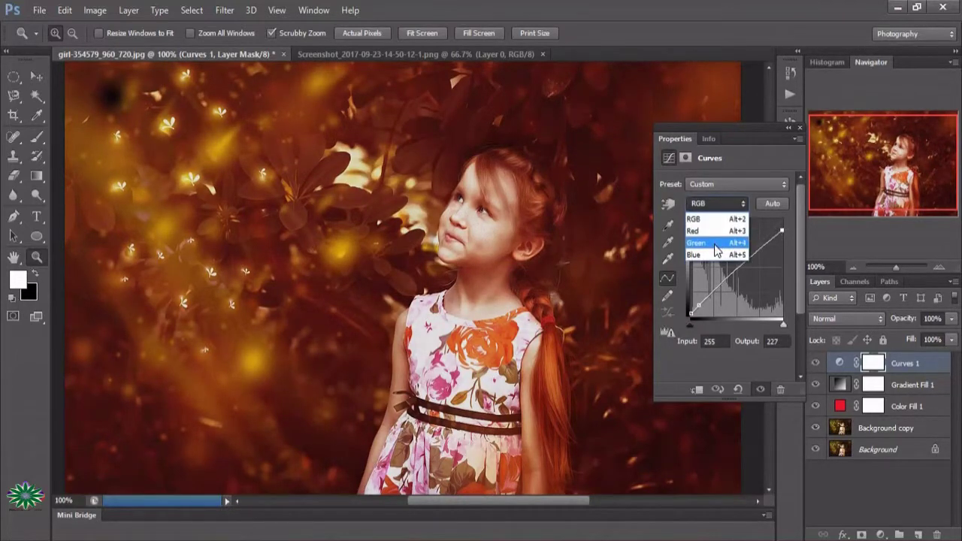
left_click(710, 242)
left_click_drag(692, 317, 690, 305)
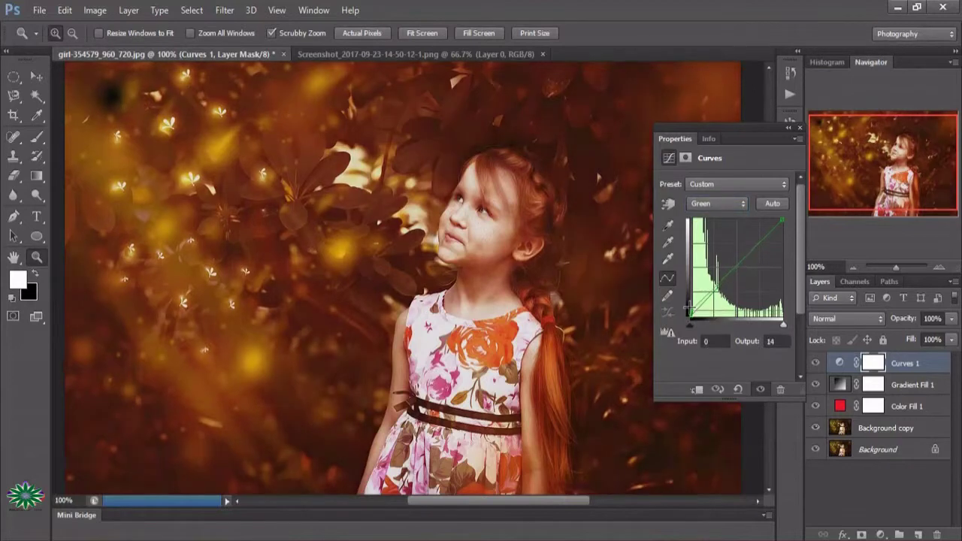
left_click_drag(781, 220, 777, 230)
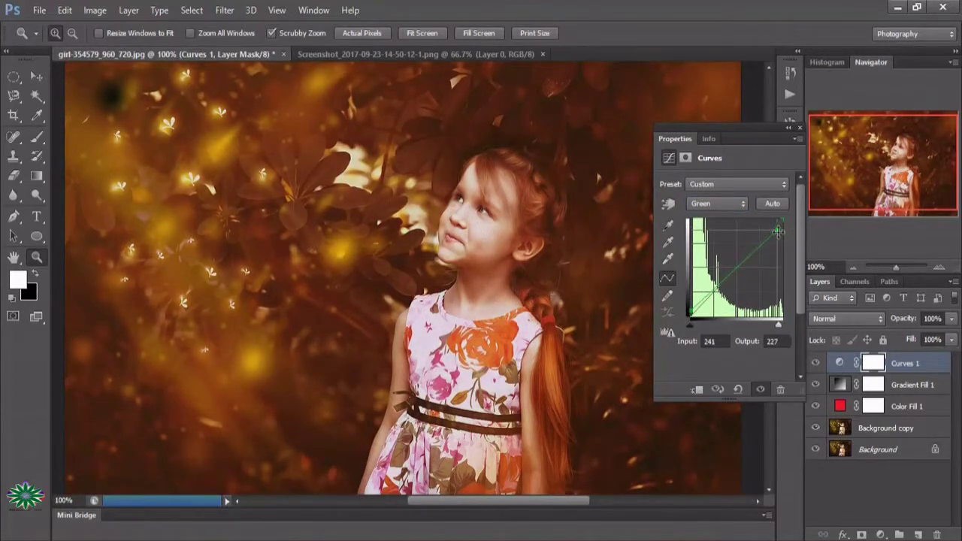
left_click(798, 129)
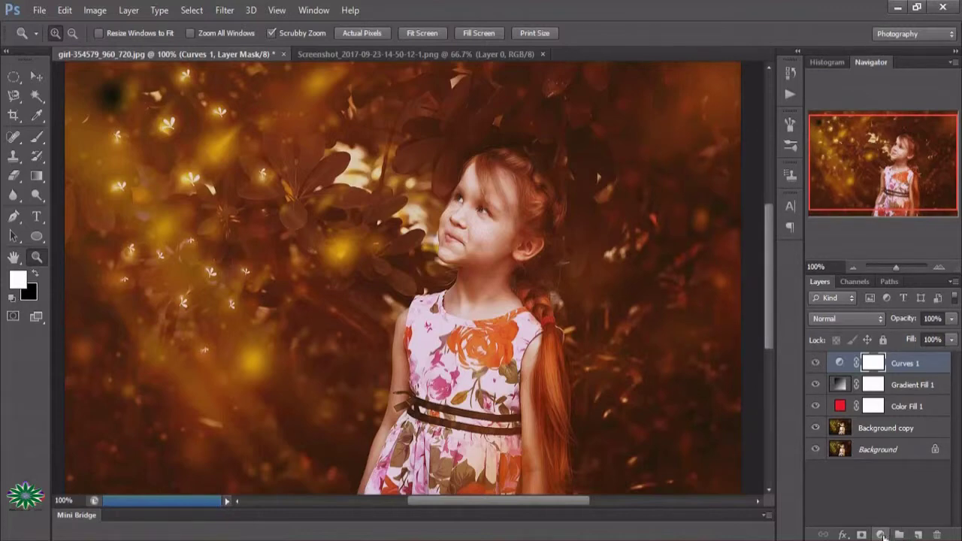
- Add a Hue/Saturation layer and shift the Greens hue and boost their saturation
left_click(880, 534)
left_click(873, 356)
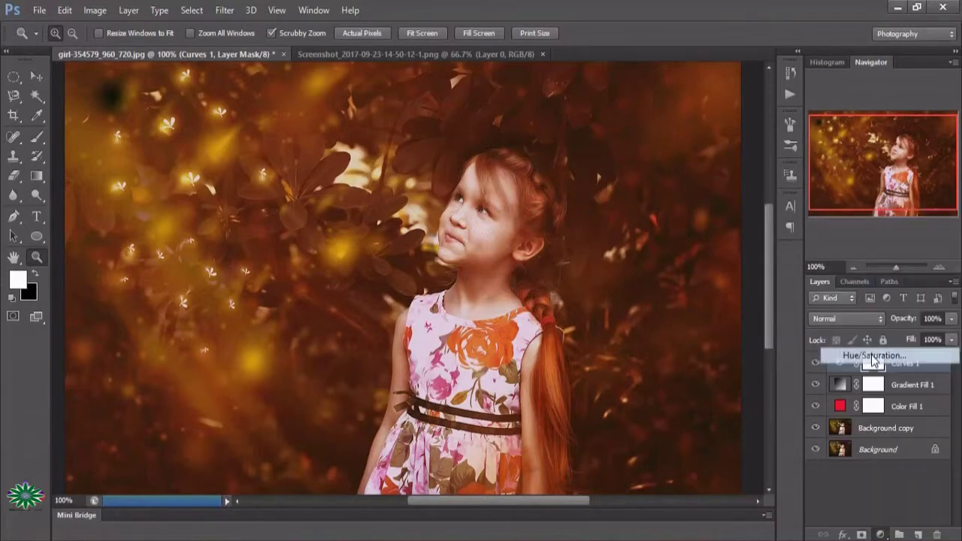
left_click(755, 206)
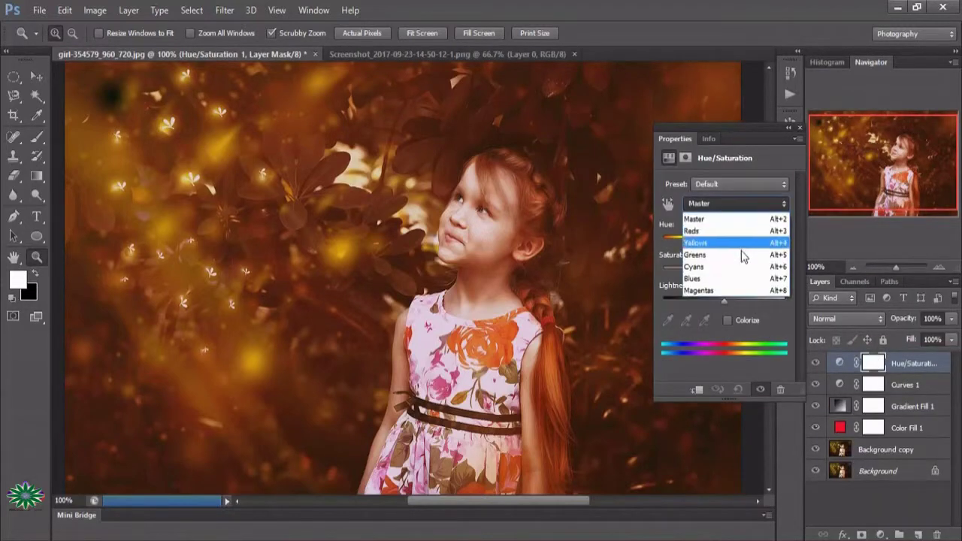
left_click(741, 254)
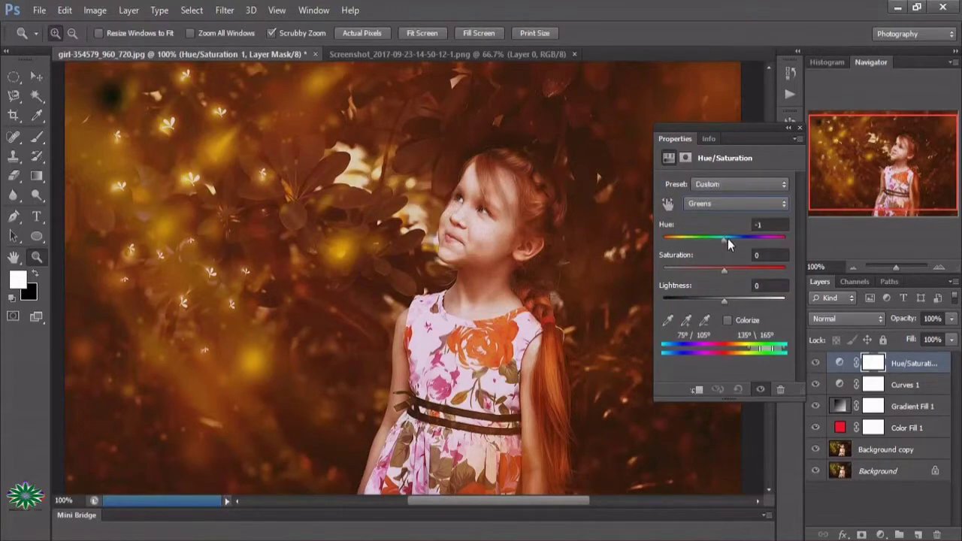
left_click_drag(743, 241, 717, 237)
left_click_drag(728, 275, 744, 303)
- Adjust the Blues range, leaving Colorize off after briefly previewing it
left_click(727, 202)
left_click(714, 277)
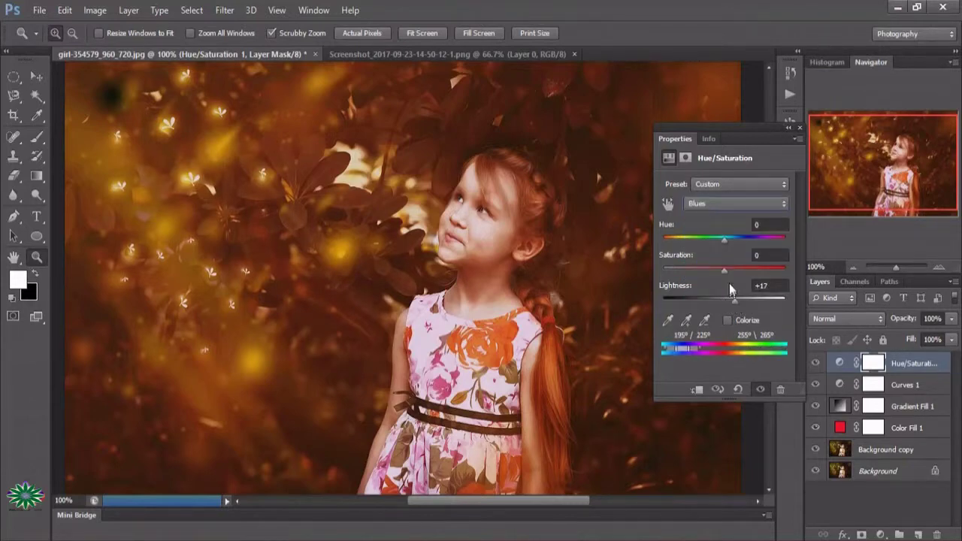
mouse_move(725, 239)
left_mouse_down()
mouse_move(740, 239)
mouse_move(717, 236)
left_mouse_up()
left_click(731, 321)
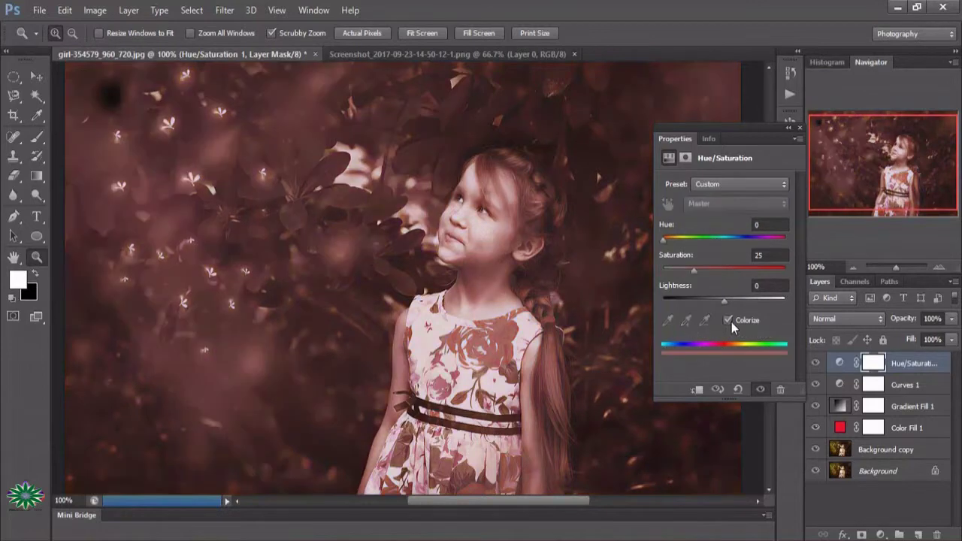
left_click(731, 322)
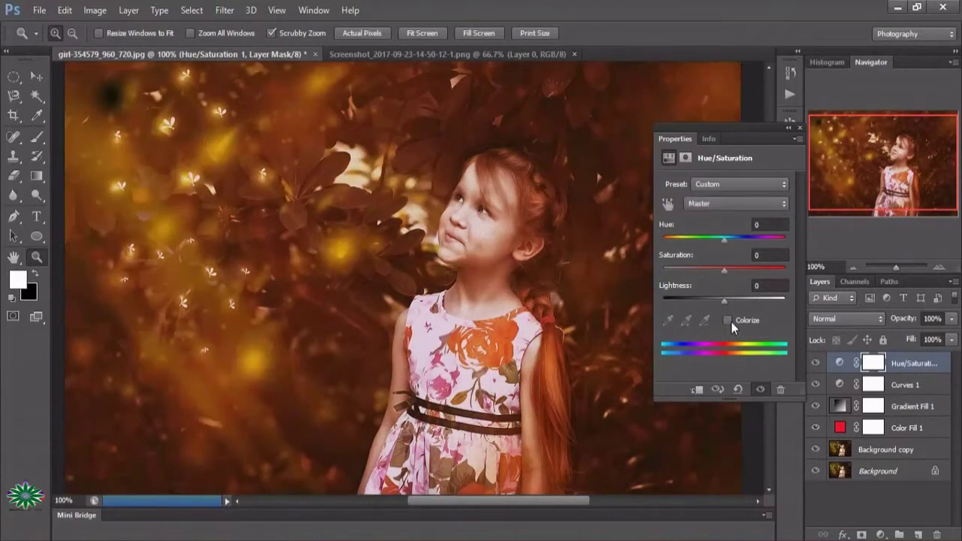
left_click(800, 128)
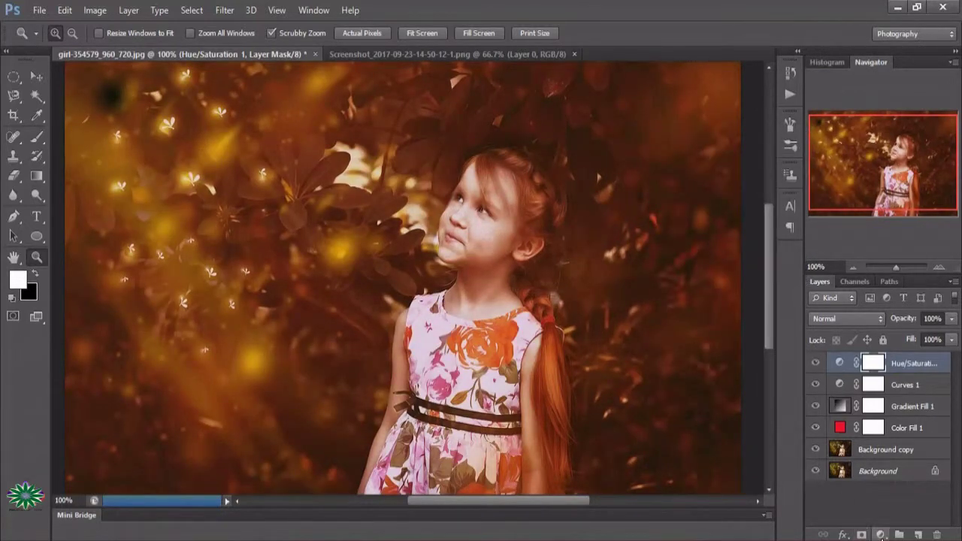
- Recolour the Color Fill 1 layer to purple #7525ec
left_click(840, 428)
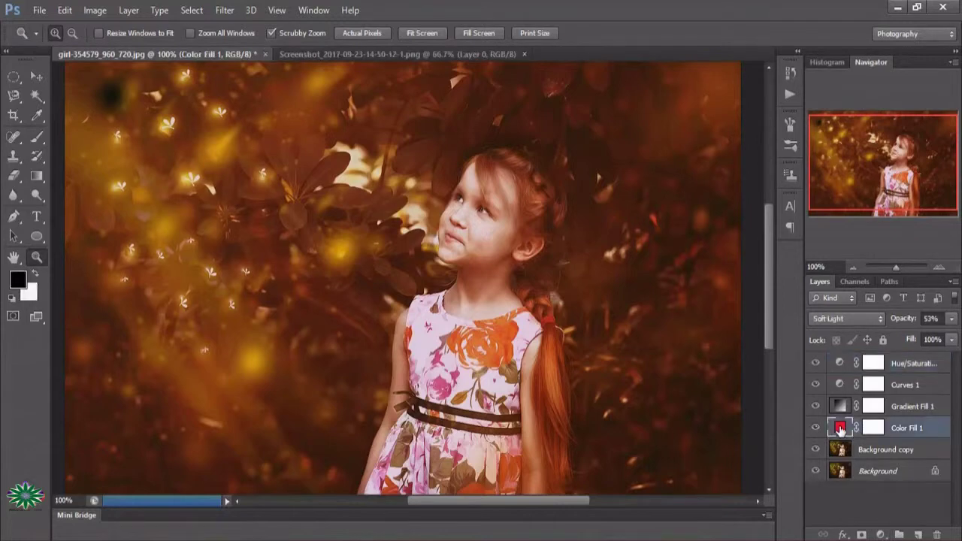
double_click(840, 428)
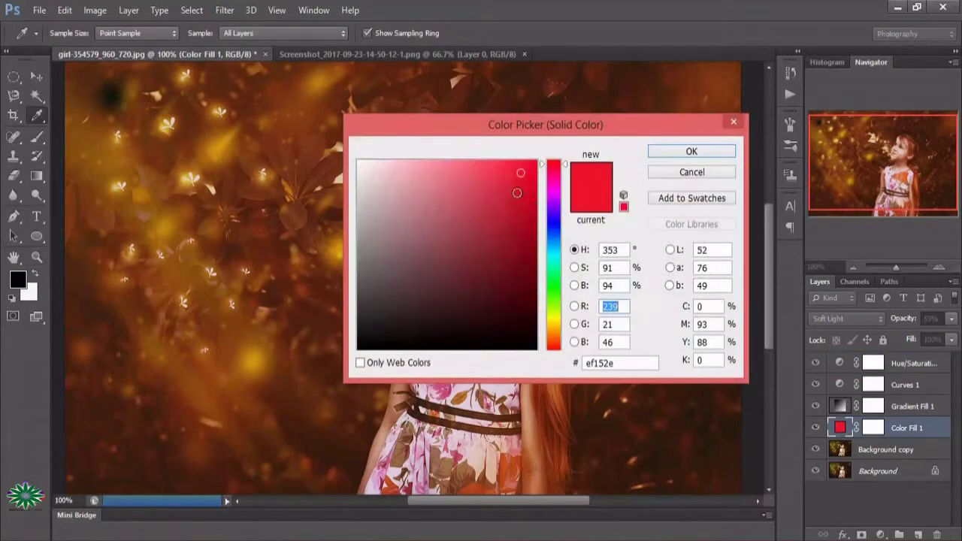
left_click(517, 193)
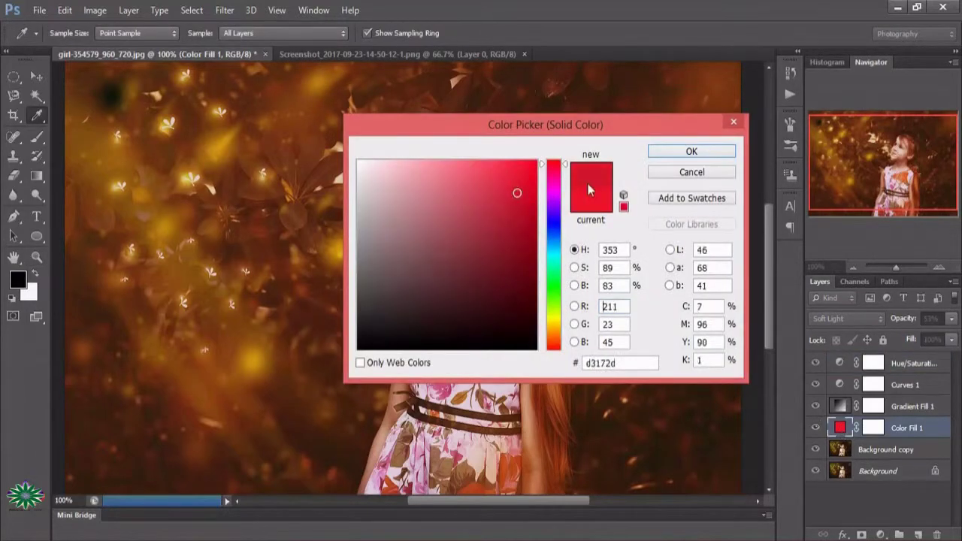
left_click(547, 212)
left_click(518, 177)
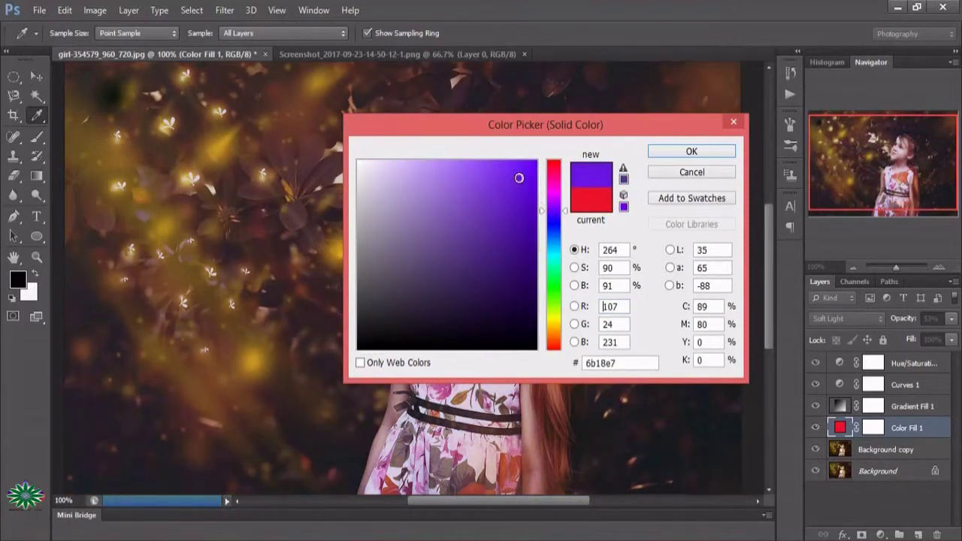
left_click(508, 175)
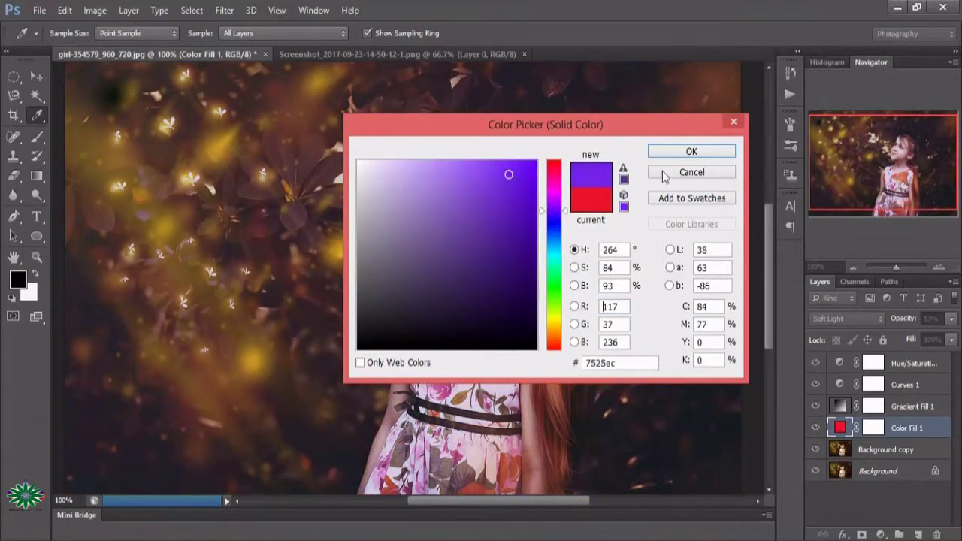
left_click(704, 152)
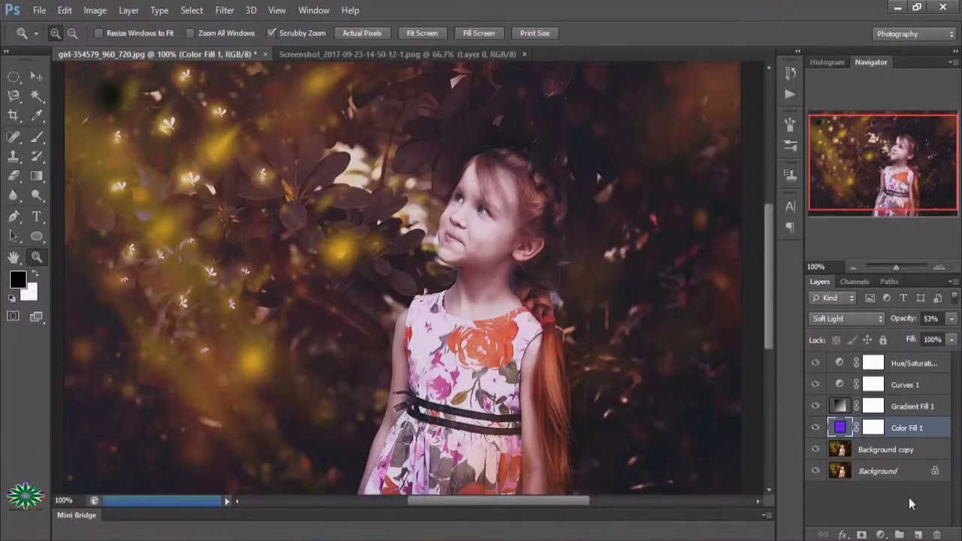
- Add a Color Balance layer with midtones +20, -9, +18, then bring the butterfly document forward
left_click(879, 534)
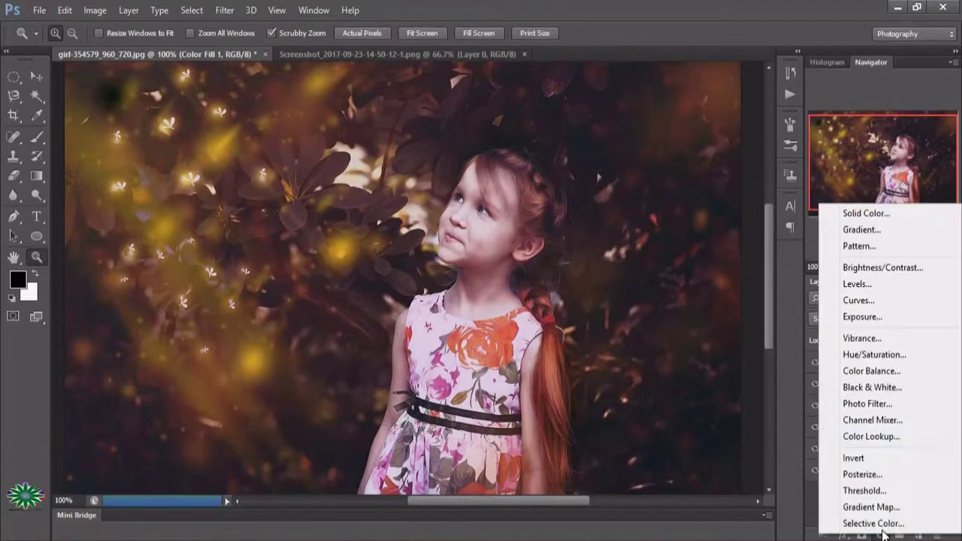
left_click(872, 371)
left_click_drag(705, 219, 712, 222)
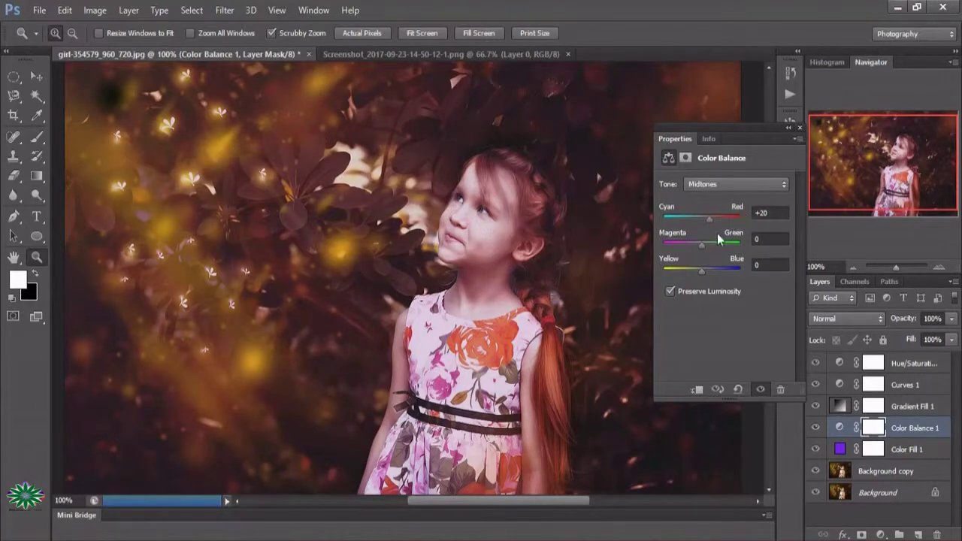
mouse_move(699, 250)
left_mouse_down()
mouse_move(711, 250)
mouse_move(697, 249)
mouse_move(709, 271)
left_mouse_up()
left_click(799, 128)
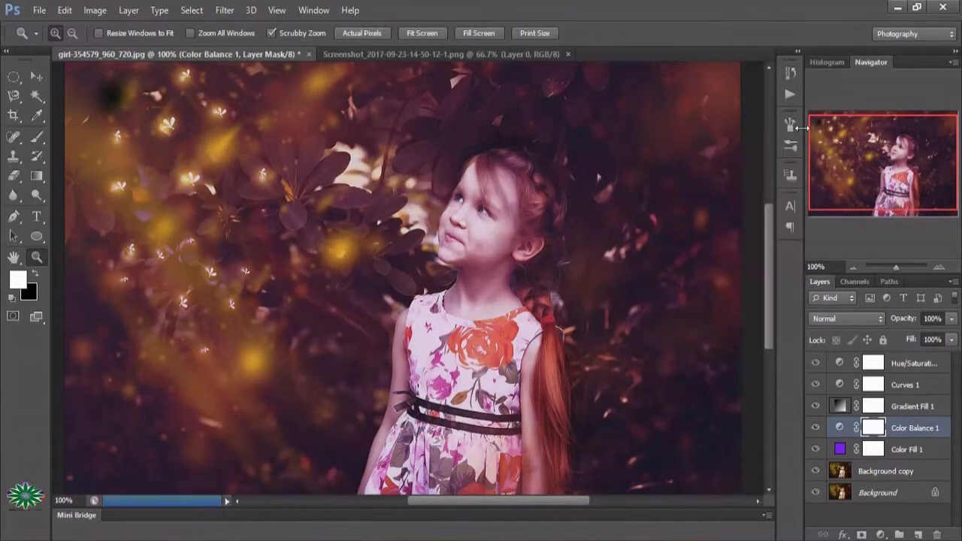
left_click(340, 54)
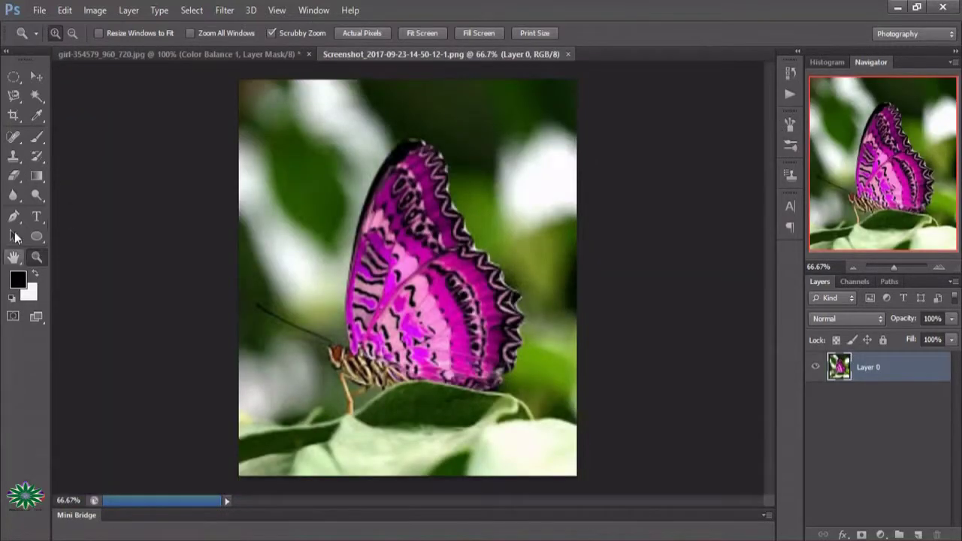
- Pick the Pen tool in Path mode and zoom the butterfly to 200%
left_click(14, 216)
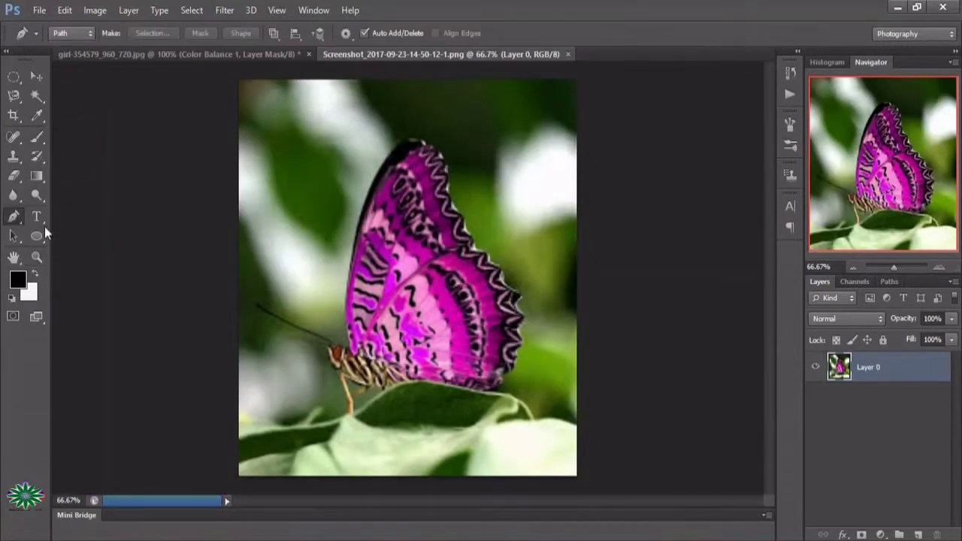
left_click(39, 255)
left_click(353, 282)
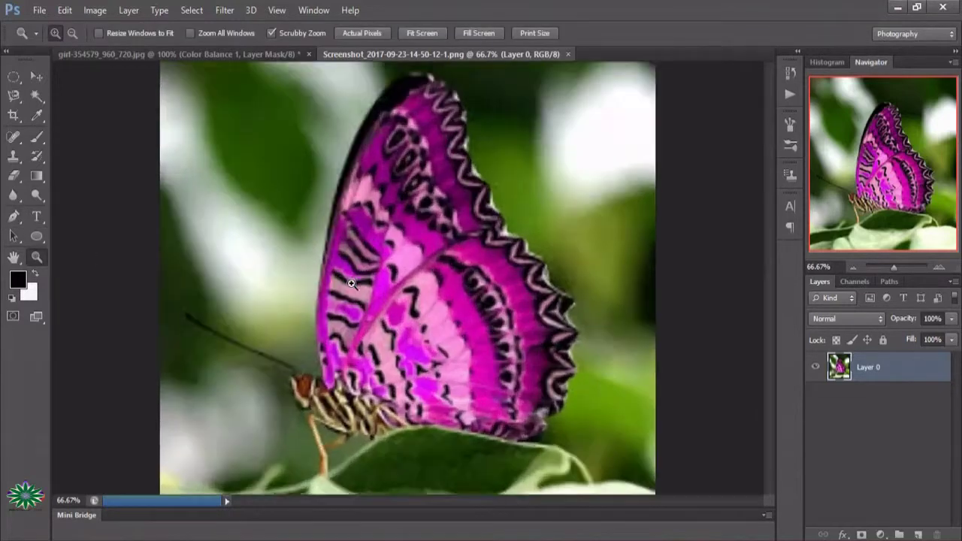
left_click(362, 364)
left_click_drag(411, 499, 356, 500)
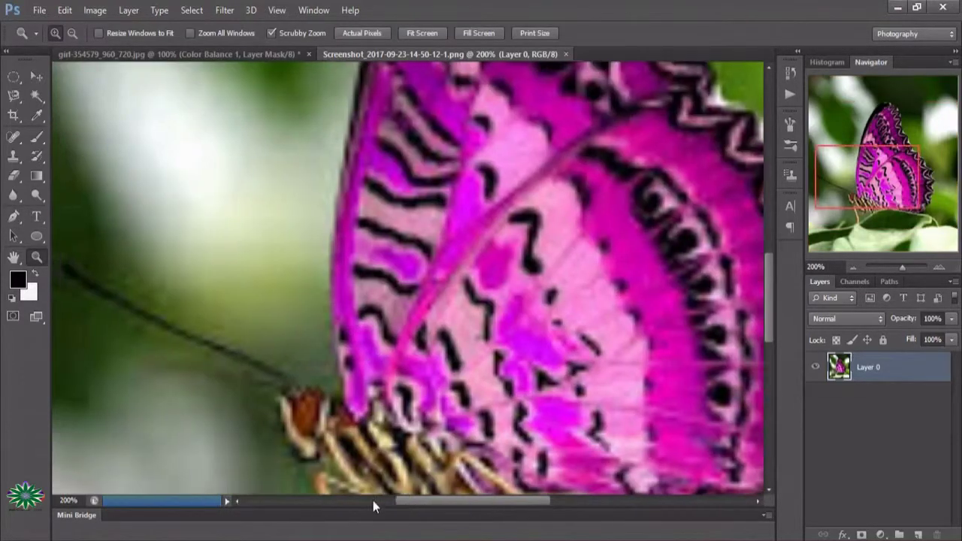
left_click(13, 217)
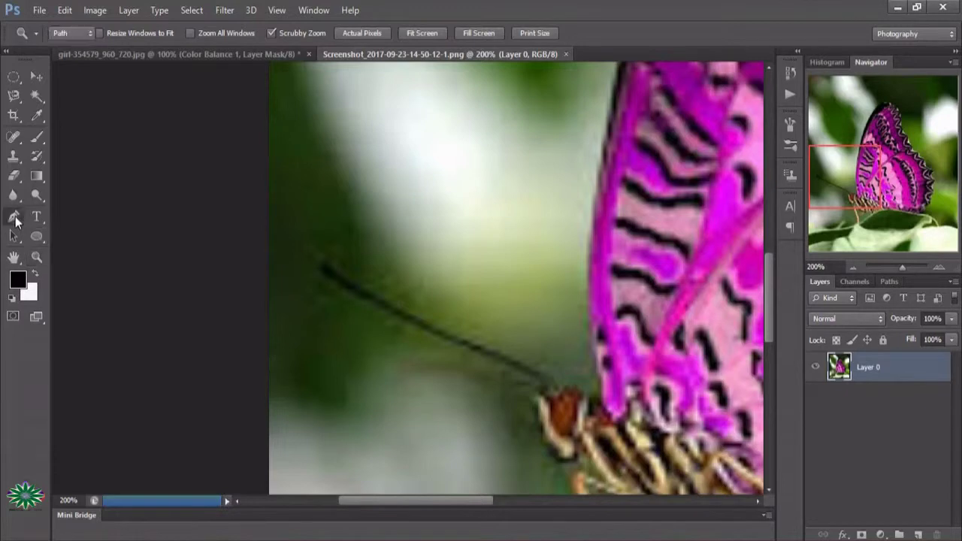
- Trace path anchors from the antenna tip along the antenna and down the head
left_click(321, 271)
left_click(341, 290)
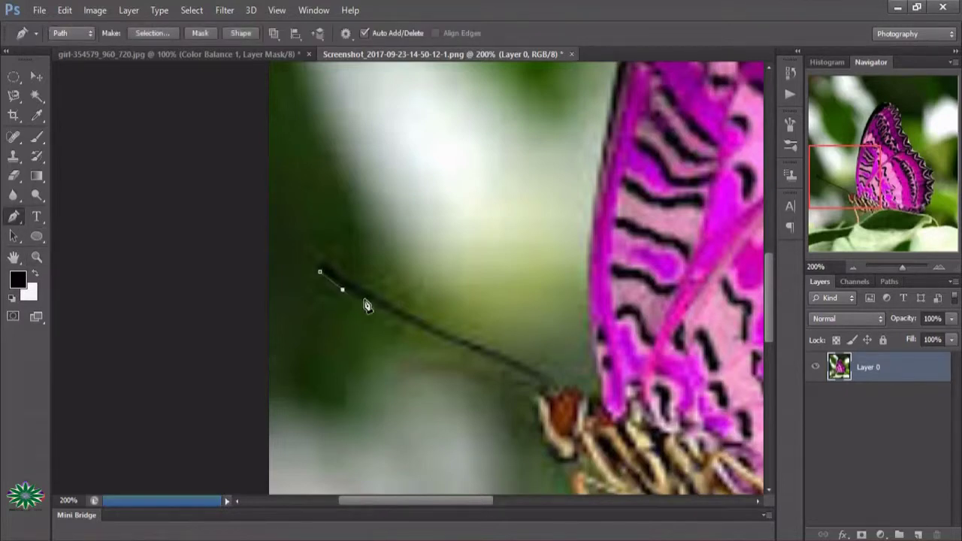
left_click(371, 305)
left_click(394, 318)
left_click(417, 328)
left_click(440, 341)
left_click(488, 361)
left_click(518, 372)
left_click(532, 416)
left_click(543, 442)
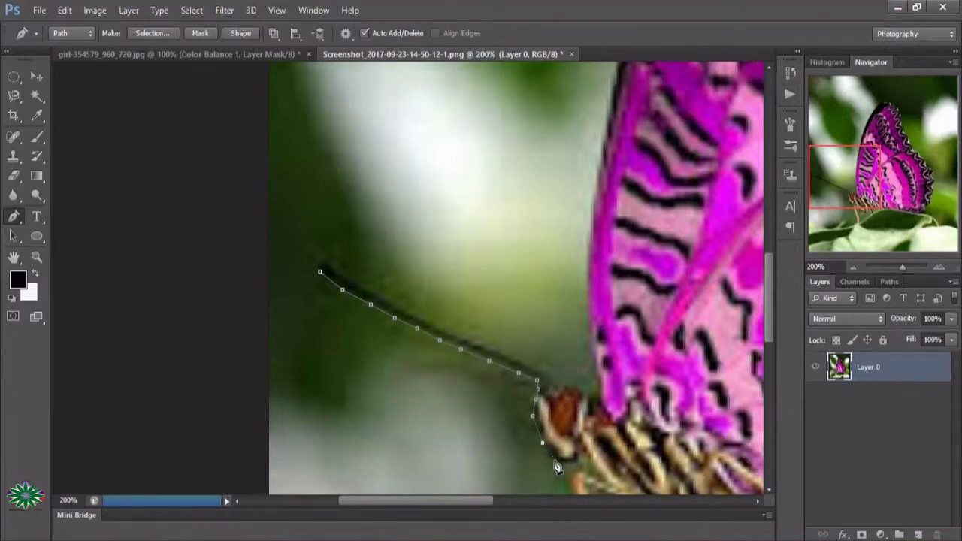
left_click(555, 460)
- Continue the path down the front leg, along the second leg, and across the leaf edge
left_click_drag(769, 331, 771, 357)
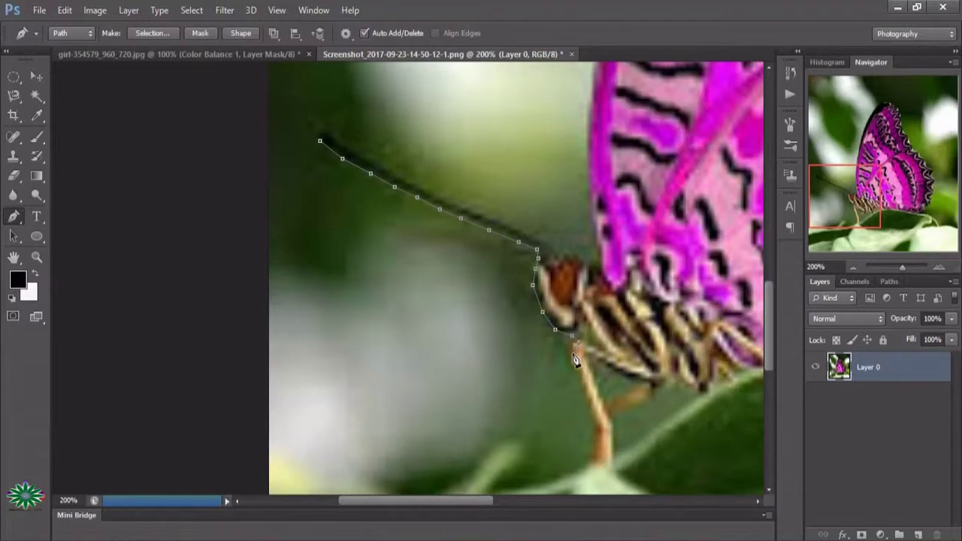
left_click(579, 381)
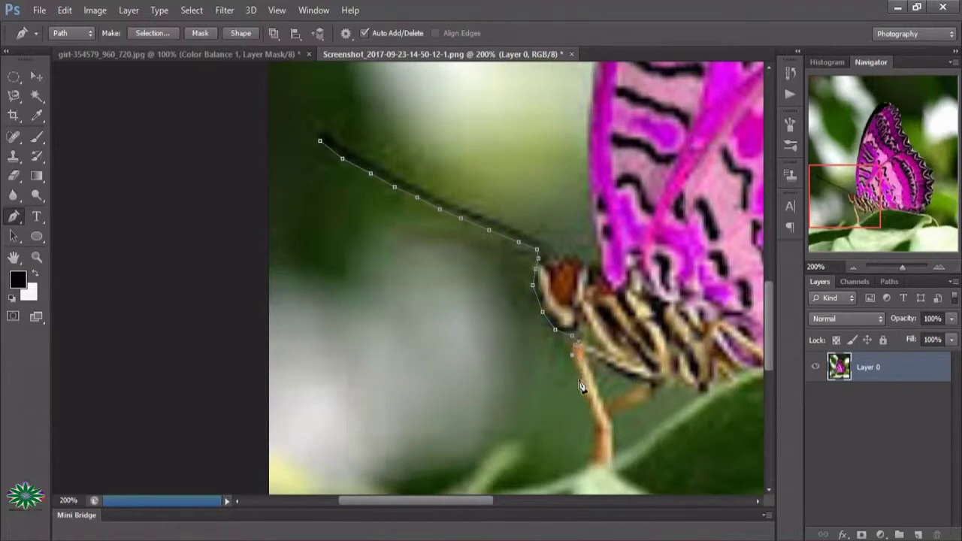
left_click(596, 428)
left_click(604, 467)
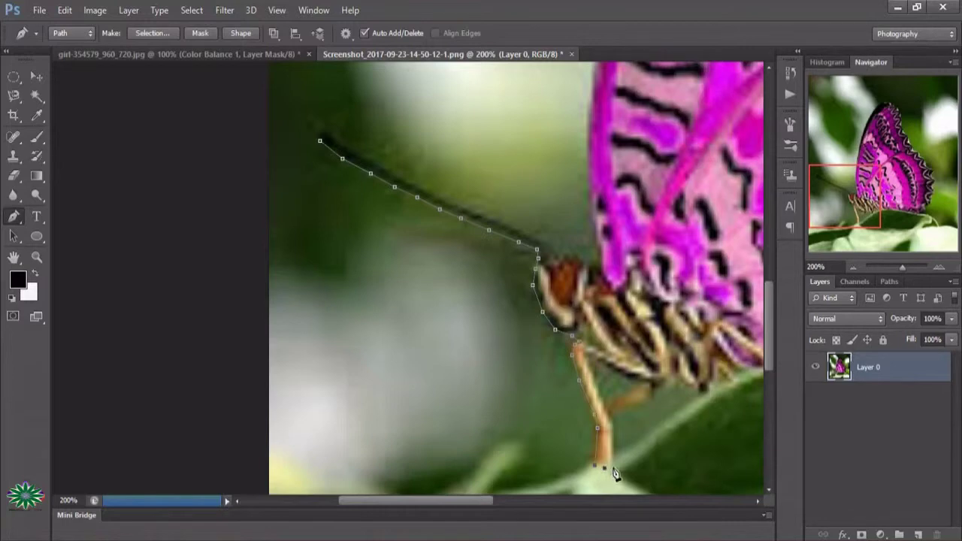
left_click(610, 413)
left_click(658, 391)
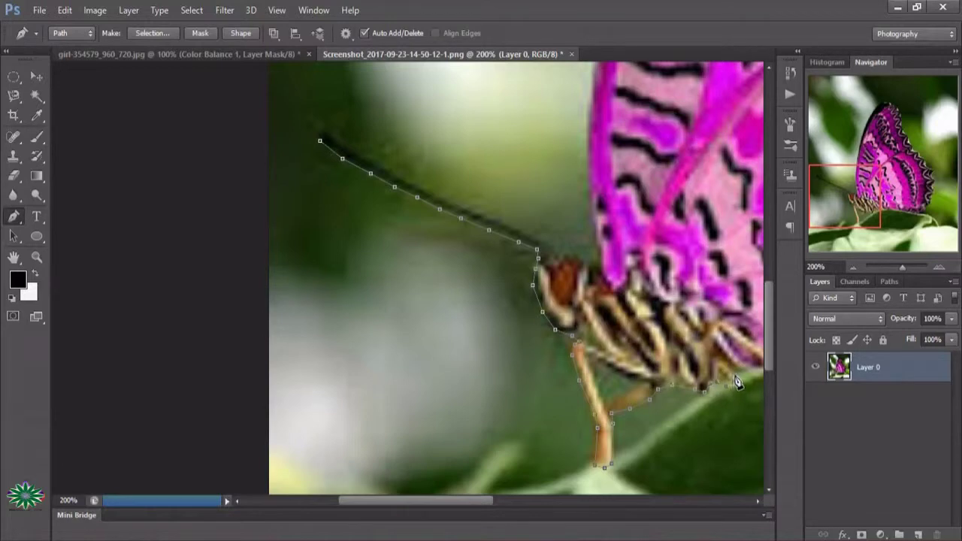
left_click_drag(454, 499, 508, 500)
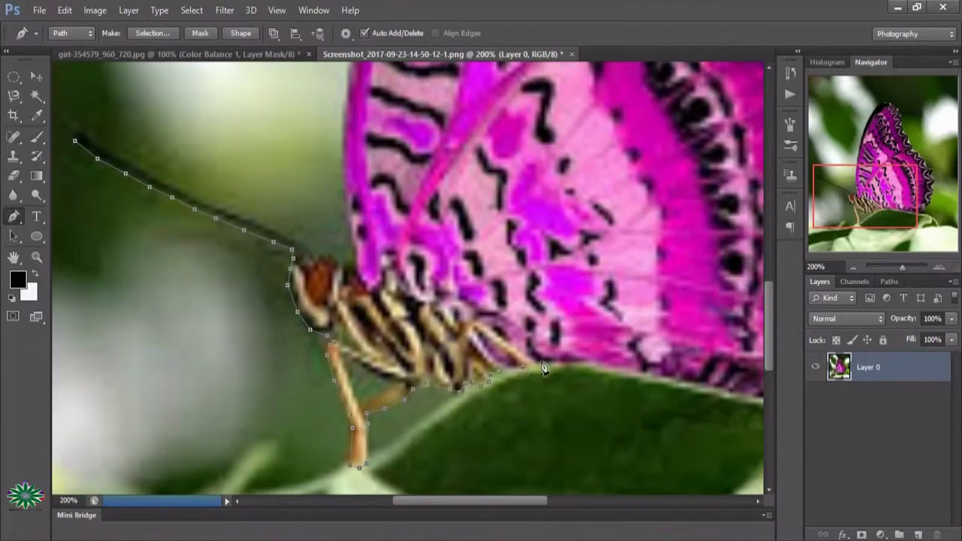
left_click(549, 361)
left_click(603, 368)
left_click(641, 372)
left_click(689, 381)
- Trace anchors from where the wing meets the leaf up the scalloped right wing edge
left_click_drag(527, 503, 581, 511)
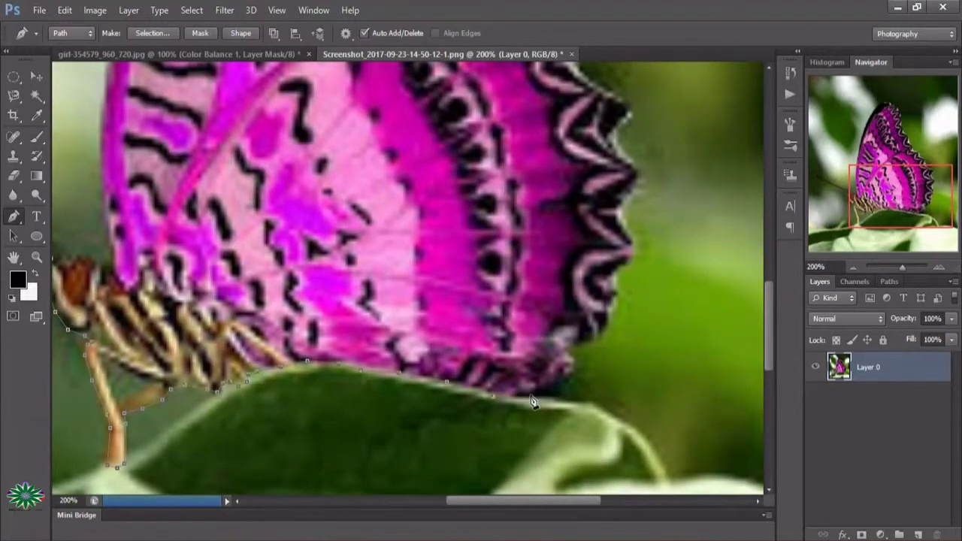
left_click(533, 395)
left_click(571, 386)
left_click(574, 368)
left_click(573, 351)
left_click(604, 327)
left_click(632, 247)
left_click(619, 213)
left_click(639, 175)
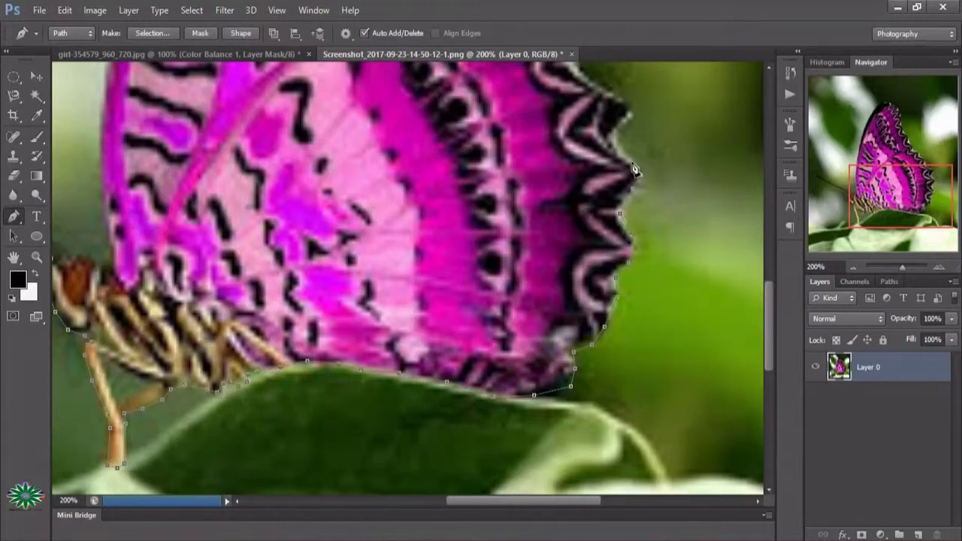
left_click(623, 101)
left_click_drag(768, 338, 766, 296)
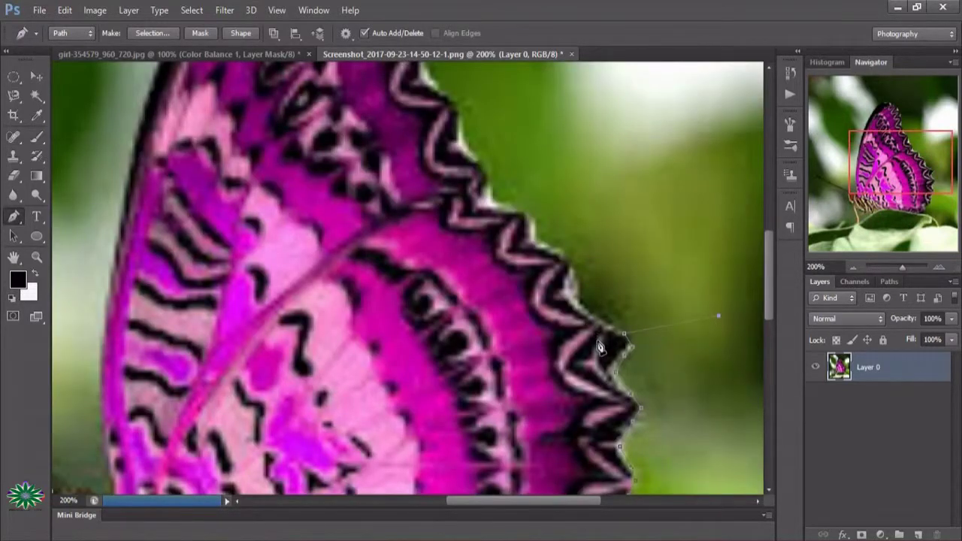
- Continue the path along the scalloped edge toward the top of the wing
left_click(605, 321)
left_click(583, 302)
left_click(577, 273)
left_click(490, 201)
left_click(455, 99)
left_click_drag(768, 291, 771, 242)
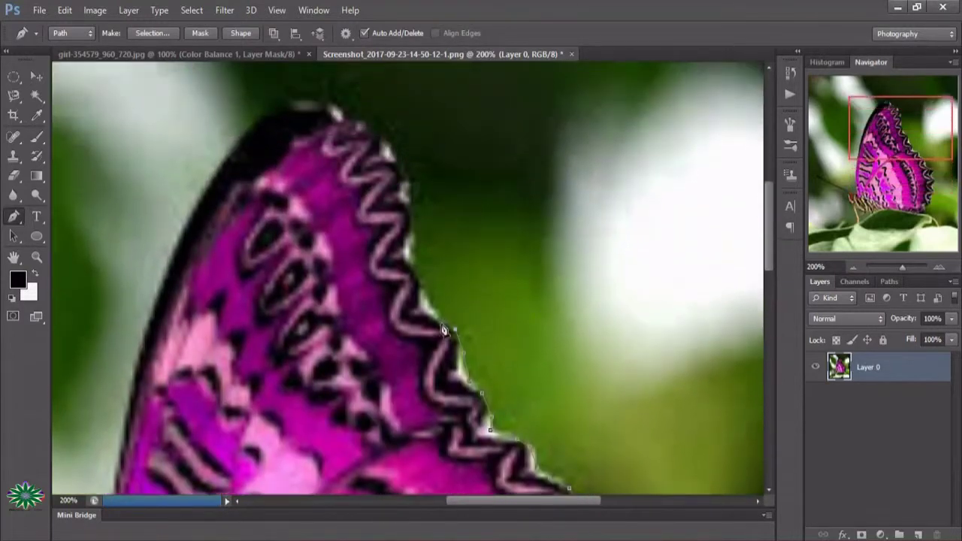
- Trace the path up to the wing tip and across the top of the wing
left_click(421, 284)
left_click(415, 263)
left_click(416, 229)
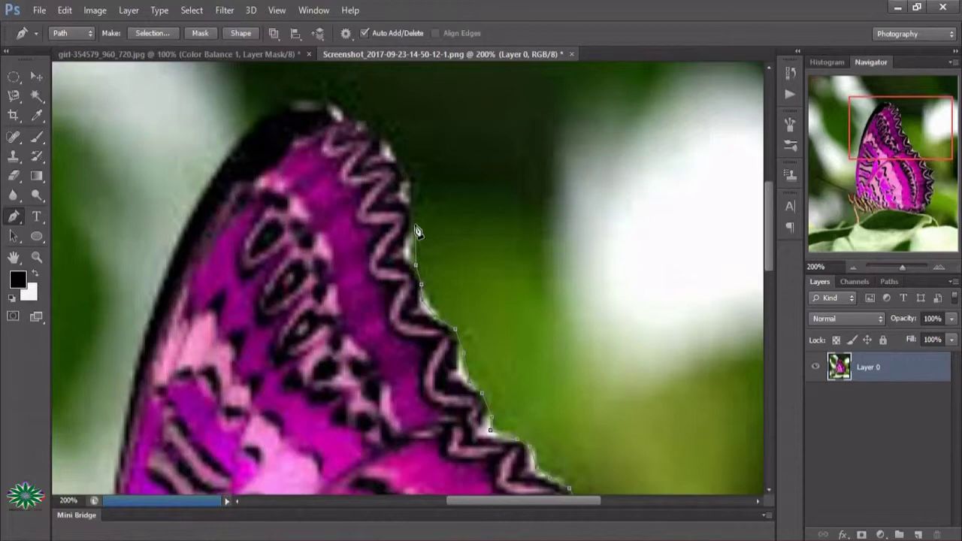
left_click(409, 178)
left_click(391, 143)
left_click(361, 116)
left_click(311, 97)
left_click(276, 103)
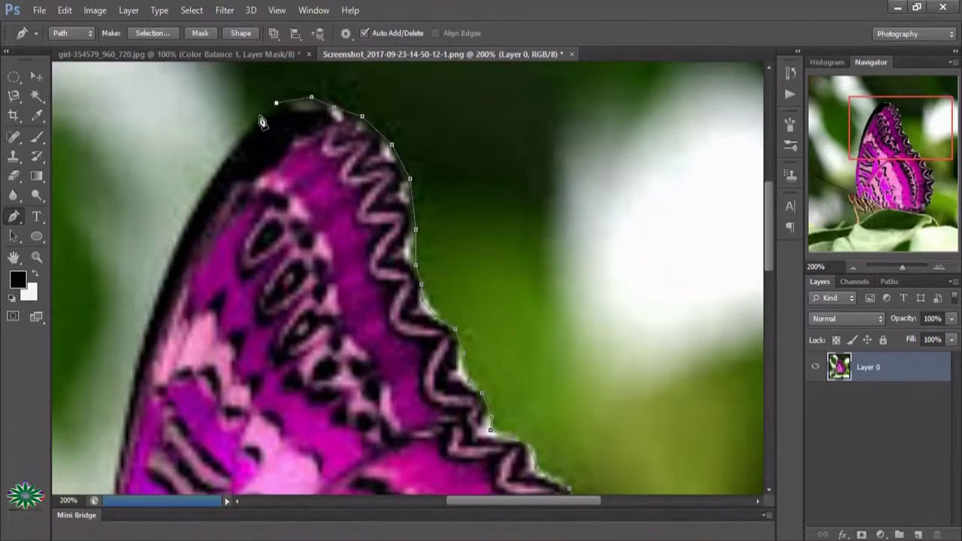
- Trace the path down the wing's left edge
left_click(256, 119)
left_click(234, 151)
left_click(190, 217)
left_click(167, 274)
left_click(151, 317)
left_click(137, 371)
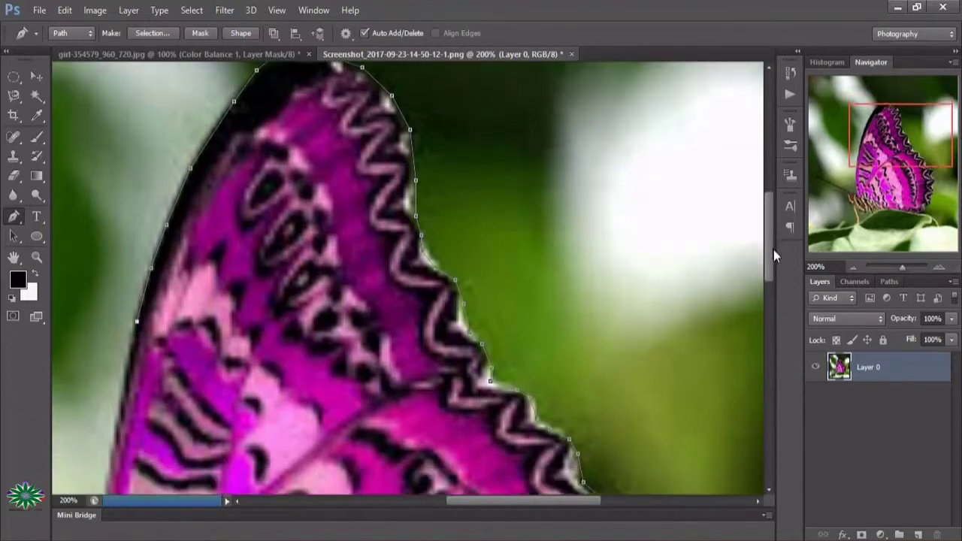
left_click_drag(770, 234, 772, 278)
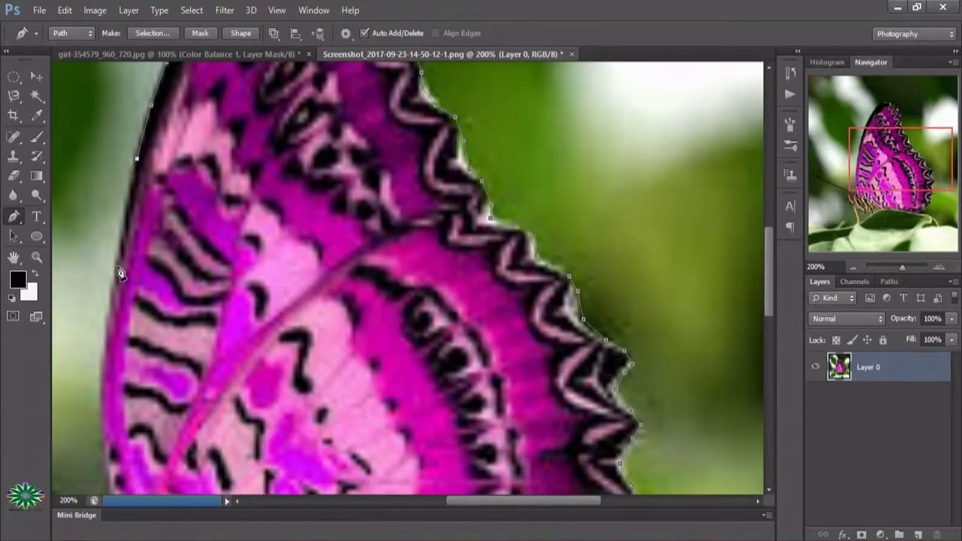
- Finish the left wing edge and bring the path down to the butterfly's head
left_click(117, 267)
left_click(105, 322)
left_click(100, 380)
left_click_drag(457, 505, 411, 505)
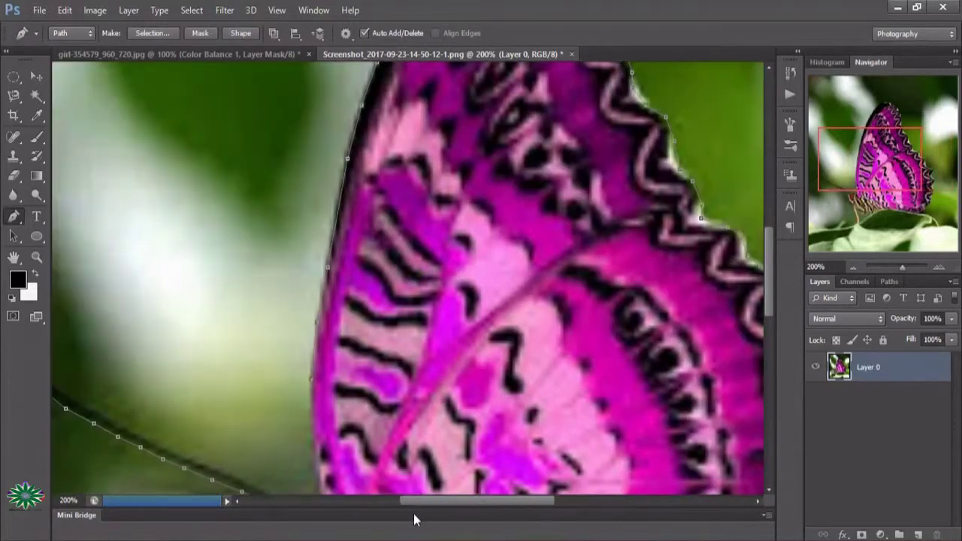
left_click(311, 433)
left_click_drag(767, 271, 770, 324)
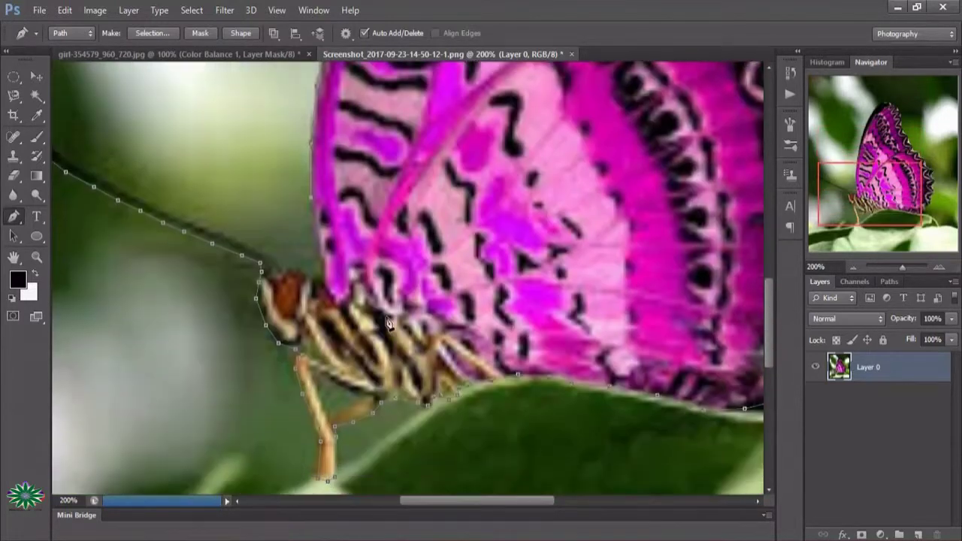
left_click(315, 245)
left_click(314, 276)
- Trace back along the antenna, close the outline at its tip, and begin the leg gap
left_click(194, 224)
left_click(157, 212)
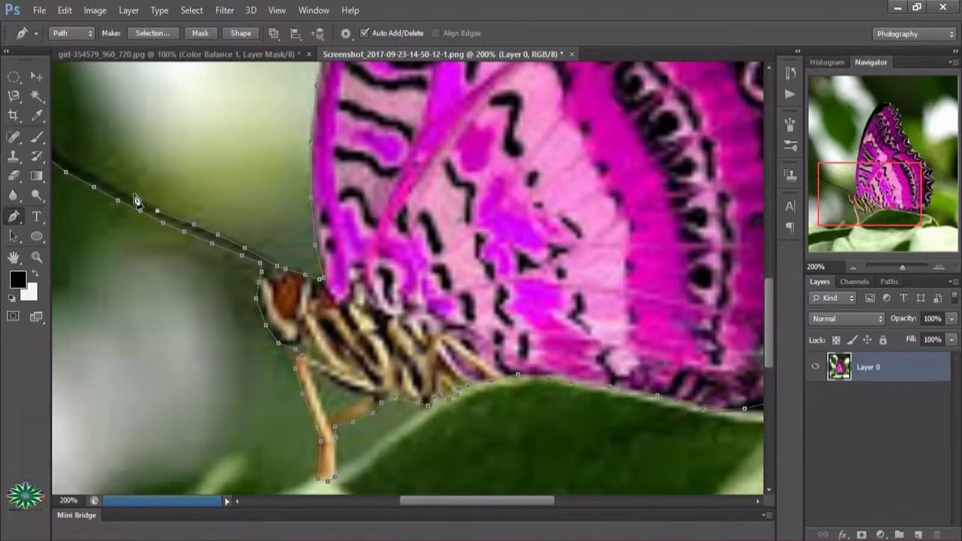
left_click(130, 196)
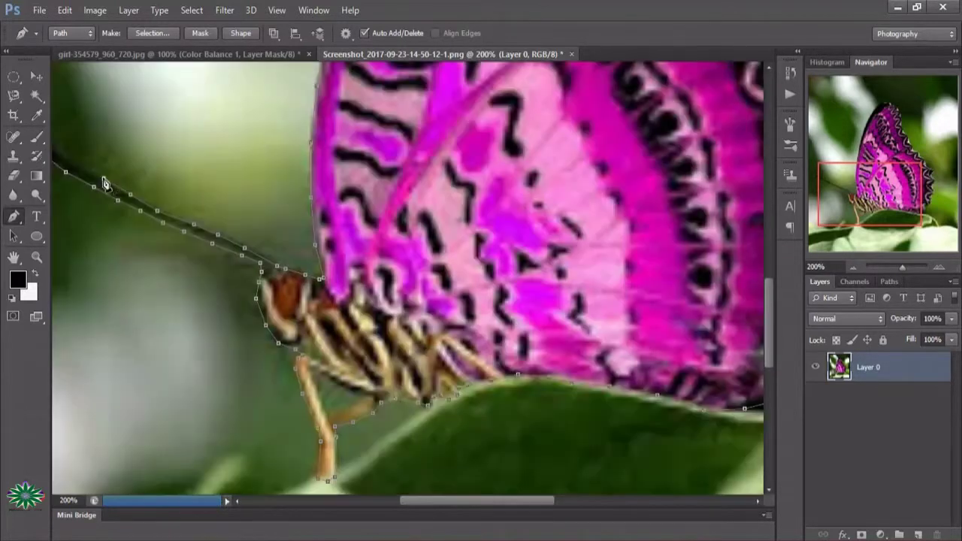
left_click(104, 178)
left_click(65, 161)
left_click_drag(390, 505, 354, 502)
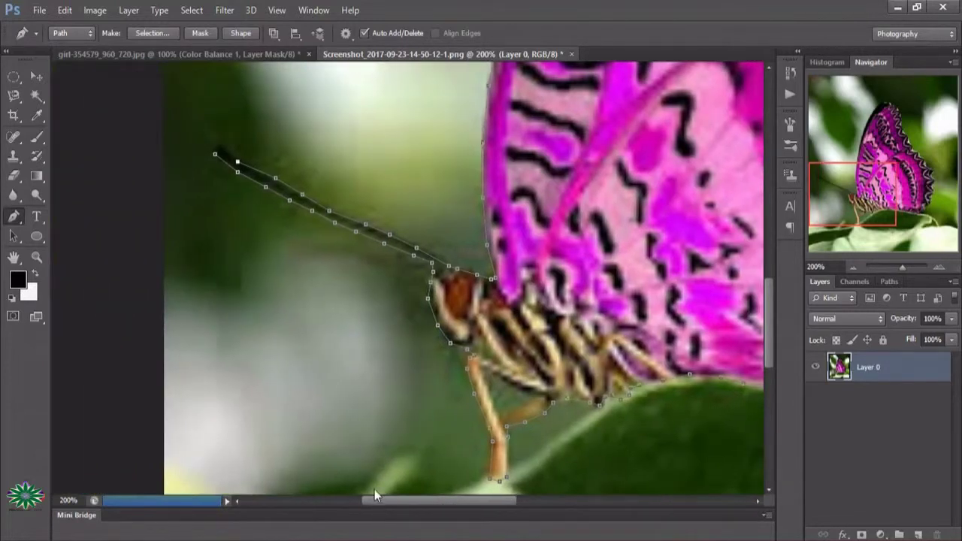
left_click(219, 147)
left_click(217, 149)
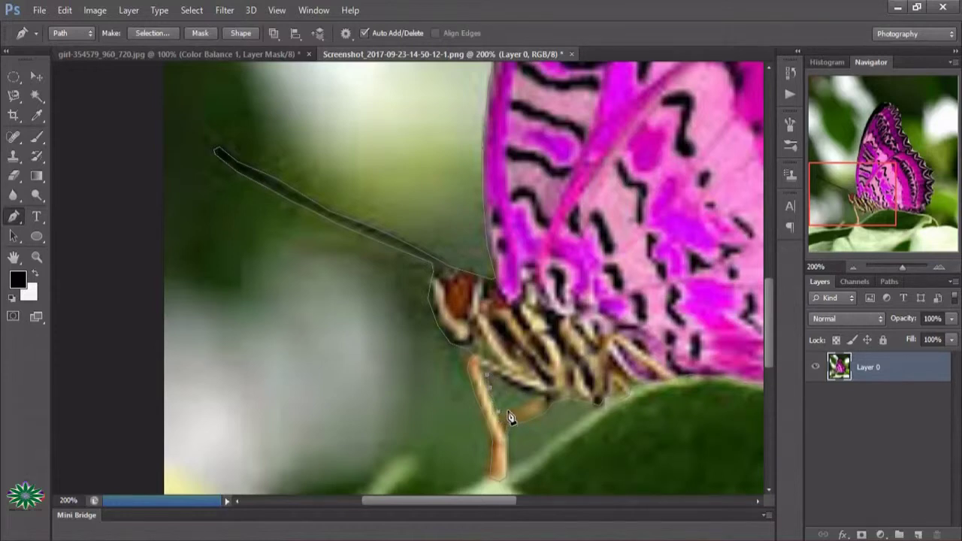
left_click(530, 409)
left_click(538, 399)
- Convert the butterfly path into a selection with Ctrl+Enter and take the Move tool
key("ctrl+Return")
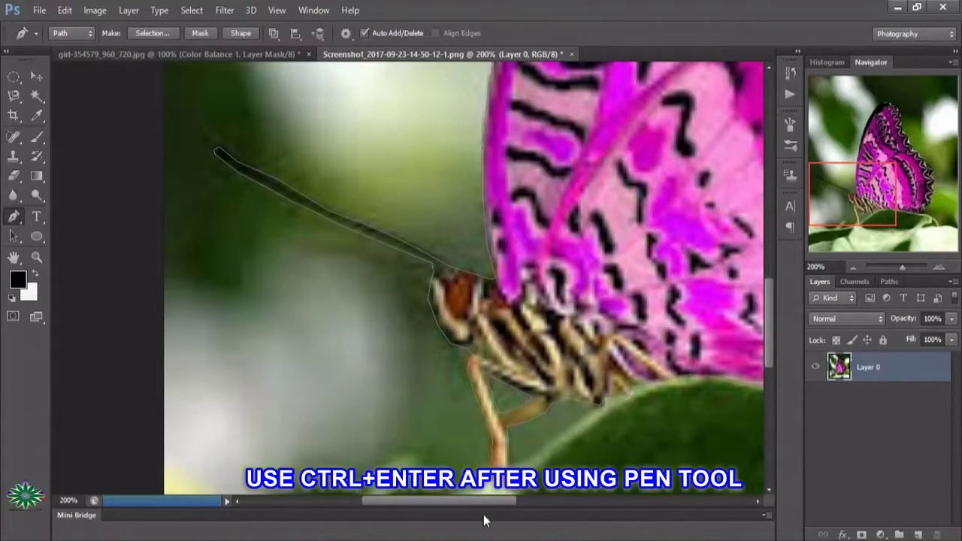
key("ctrl+Return")
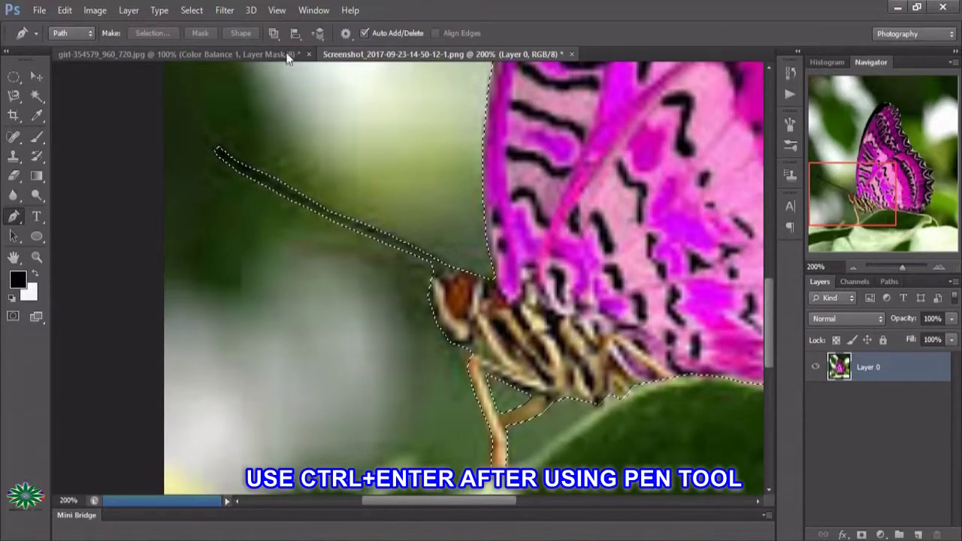
left_click(252, 54)
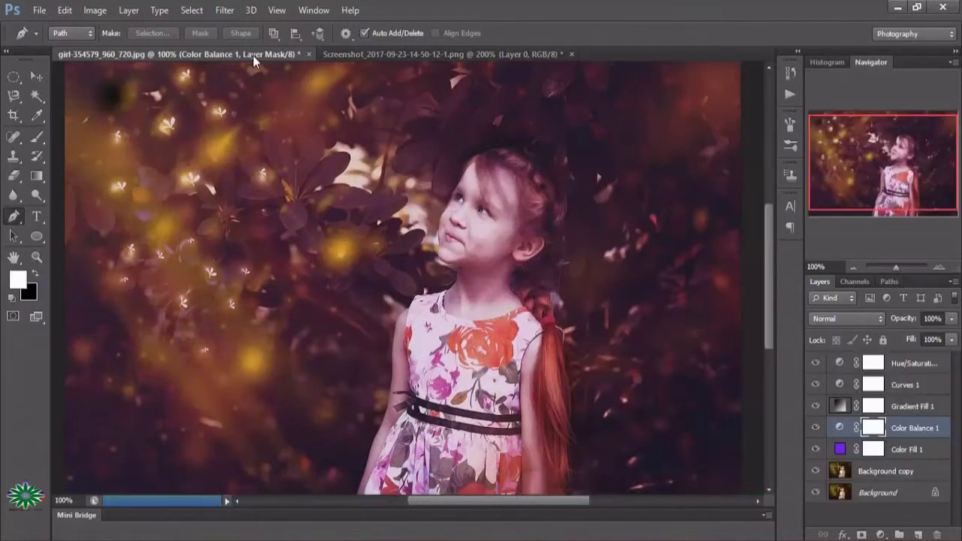
left_click(355, 58)
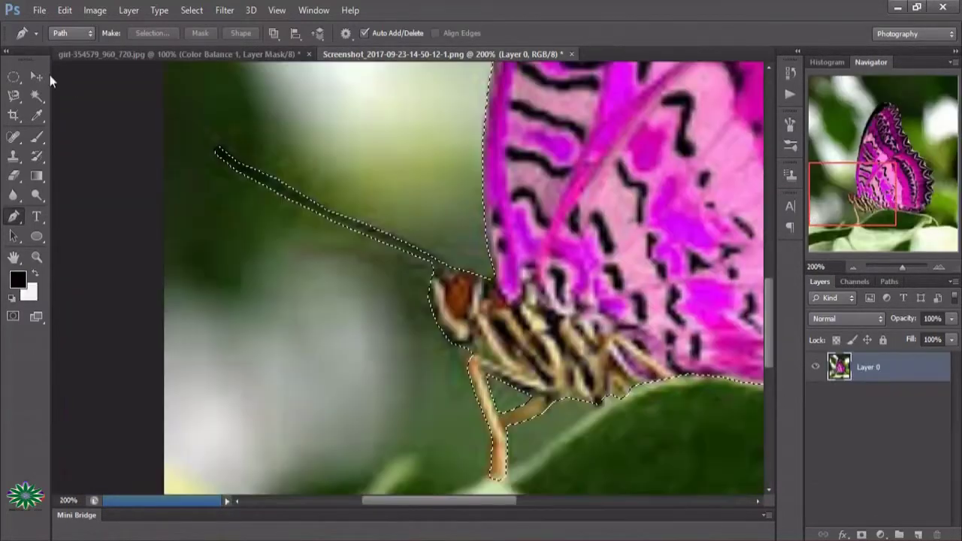
left_click(42, 76)
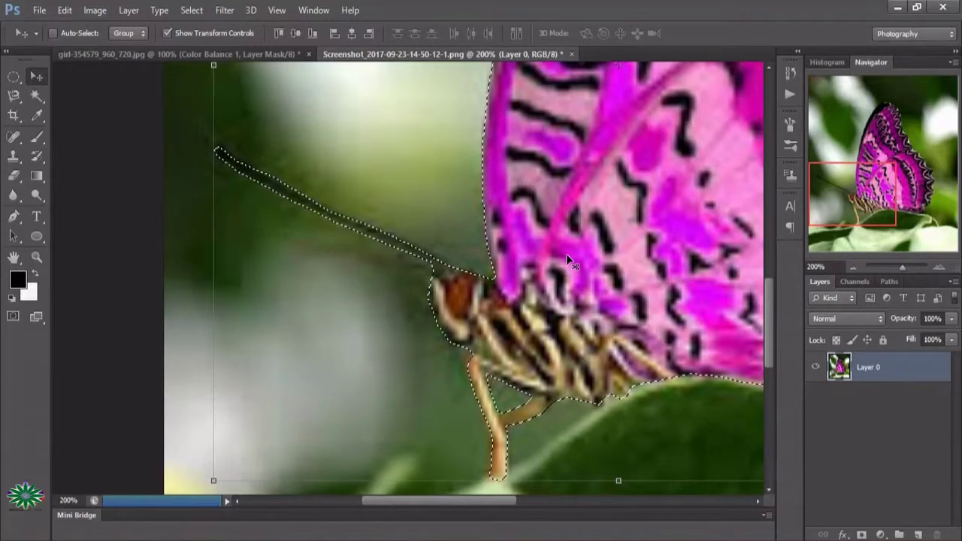
- Drag the butterfly into the girl photo and scale it down to roughly 17-20% size
mouse_move(569, 259)
left_mouse_down()
mouse_move(281, 55)
mouse_move(336, 265)
left_mouse_up()
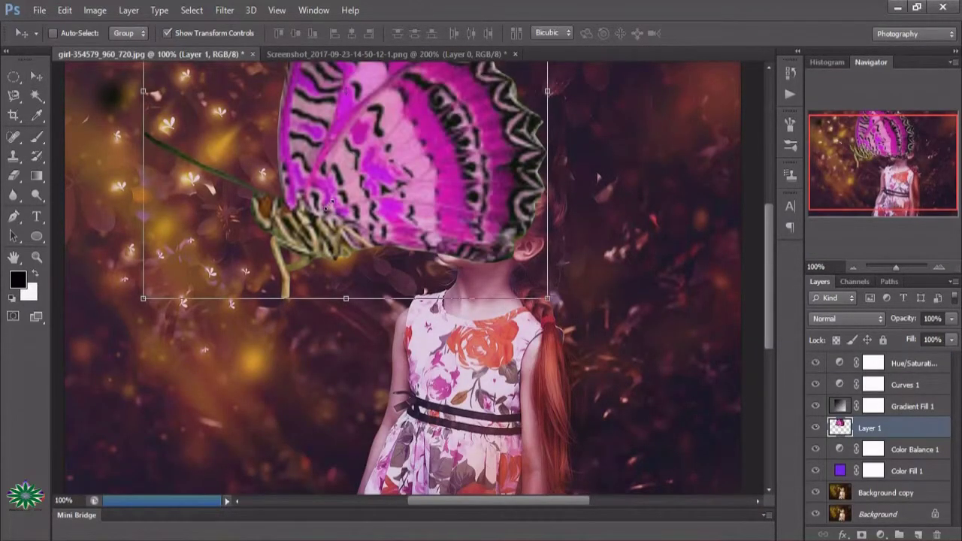
left_click_drag(142, 298, 417, 200)
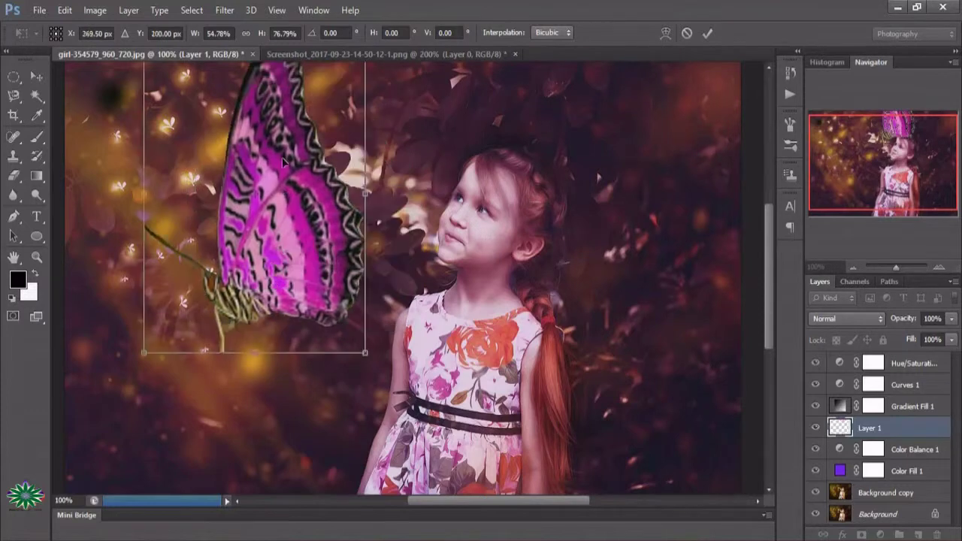
left_click_drag(278, 282, 245, 347)
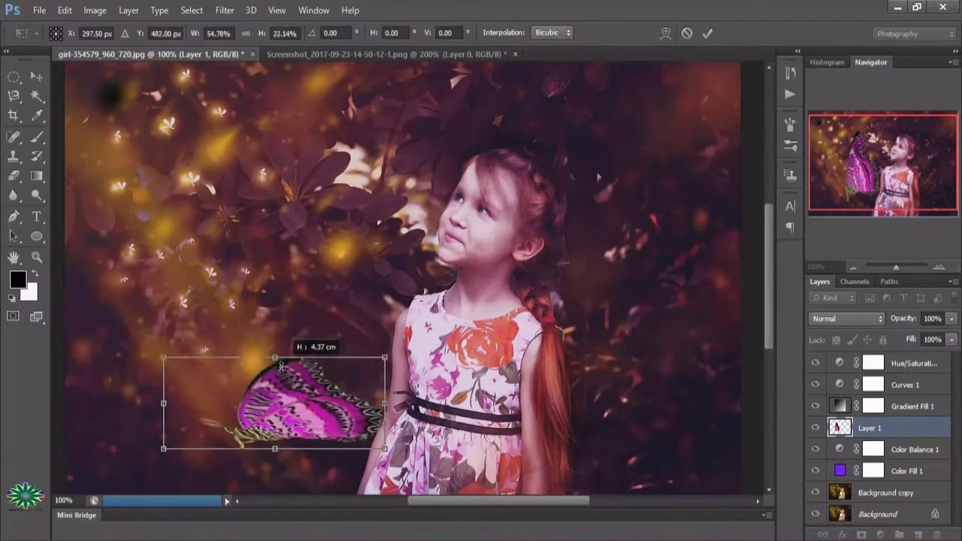
left_click_drag(275, 130, 275, 366)
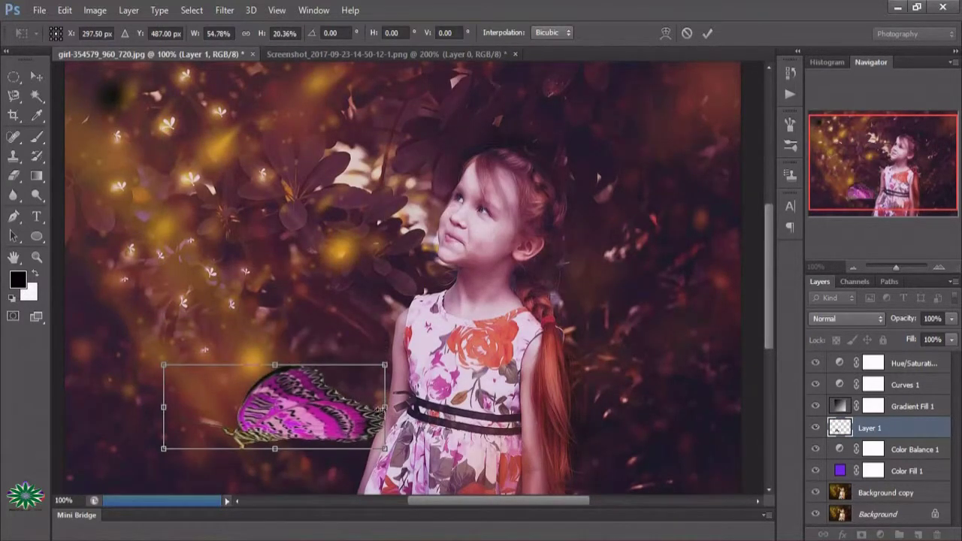
left_click_drag(384, 406, 231, 407)
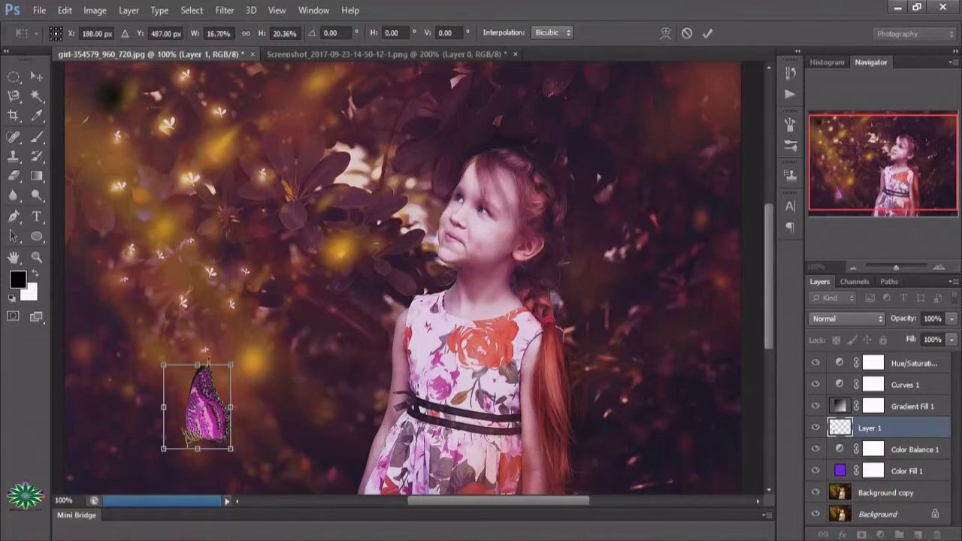
left_click_drag(198, 365, 207, 412)
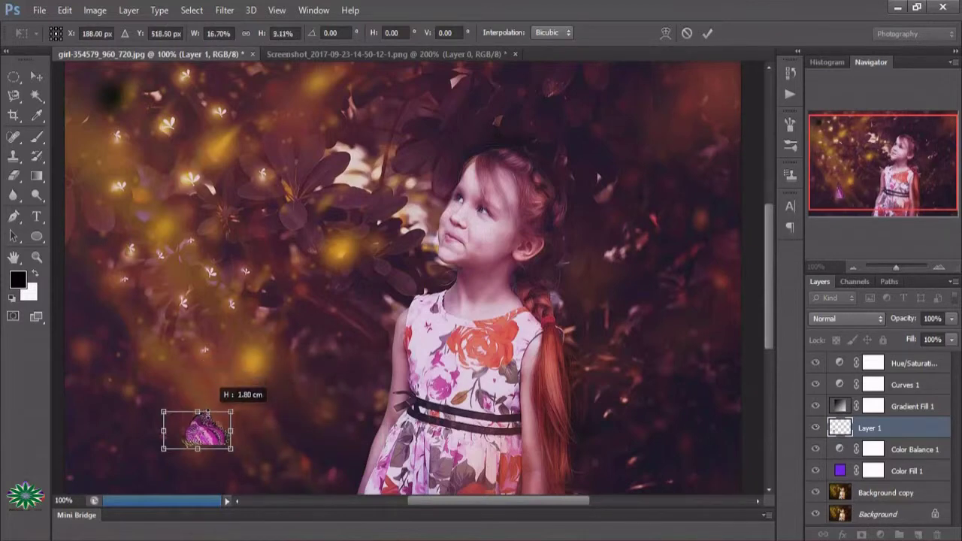
left_click_drag(206, 413, 273, 105)
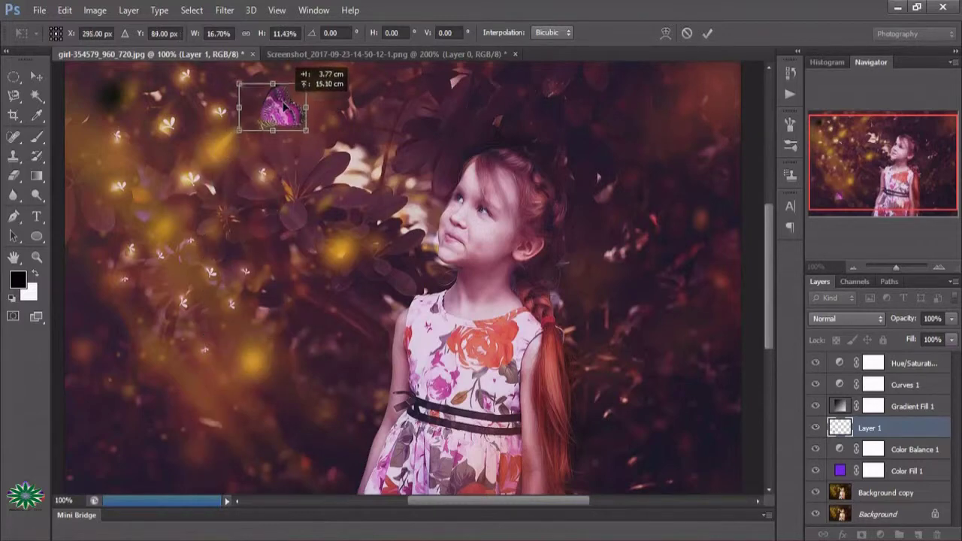
- Rotate the butterfly about 51° and position it near the top-left corner
left_click_drag(225, 108, 290, 147)
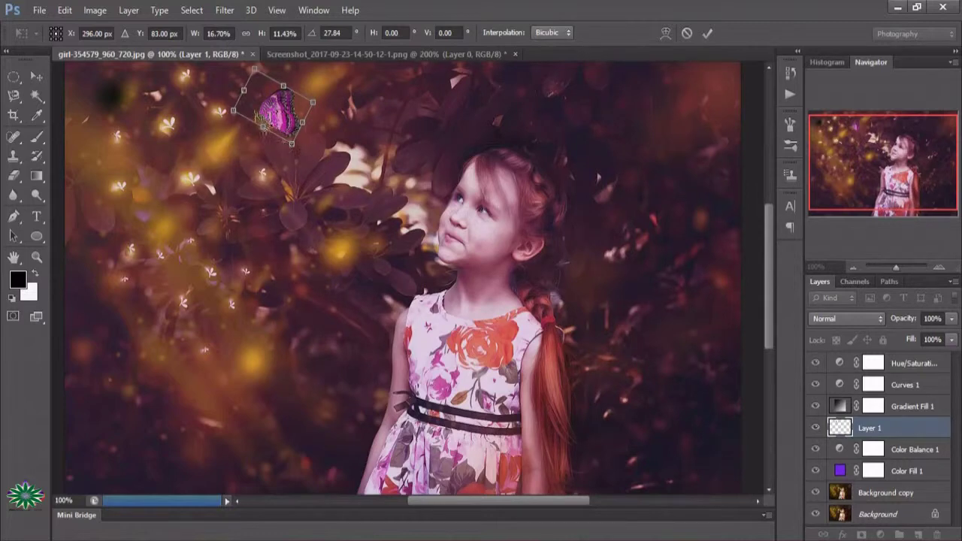
left_click_drag(255, 129, 251, 138)
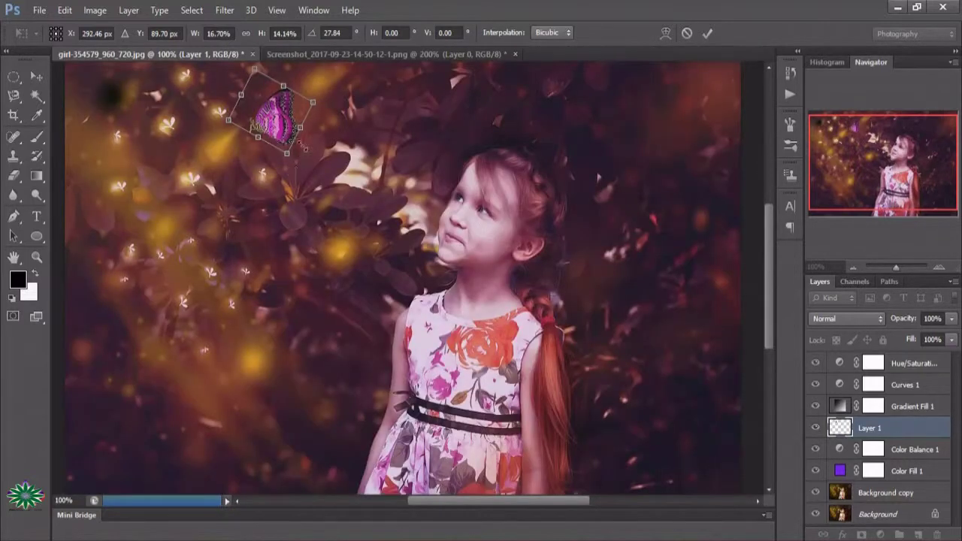
left_click_drag(312, 102, 278, 89)
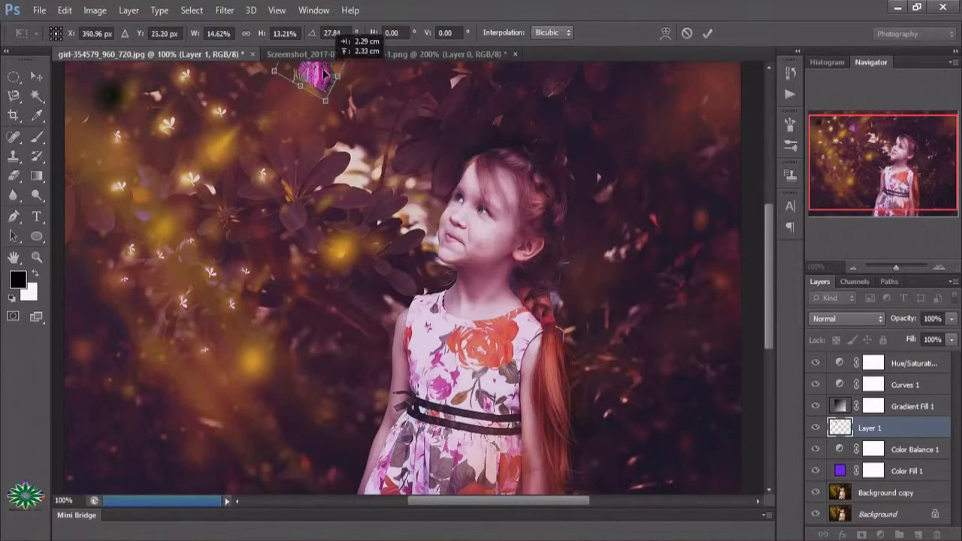
left_click_drag(288, 100, 349, 110)
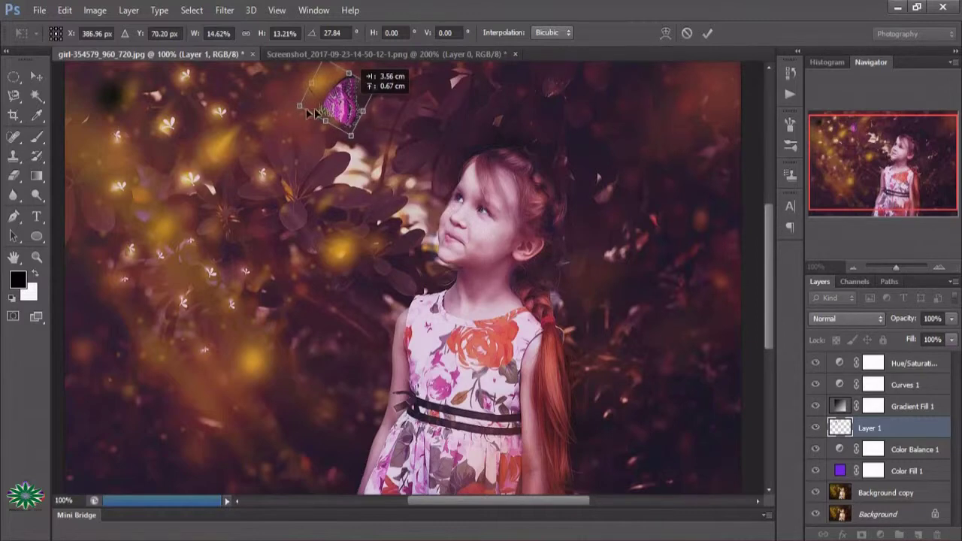
left_click_drag(349, 110, 263, 111)
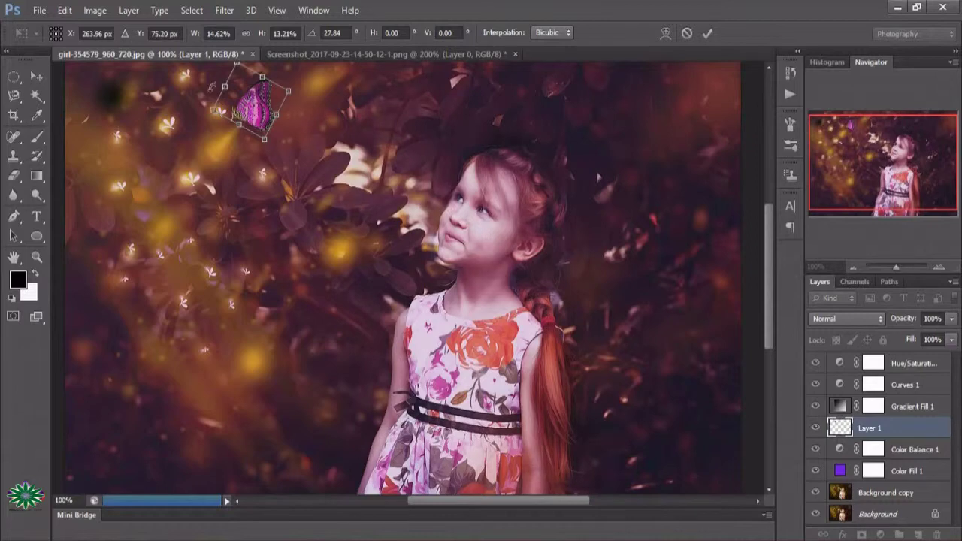
left_click_drag(211, 86, 218, 69)
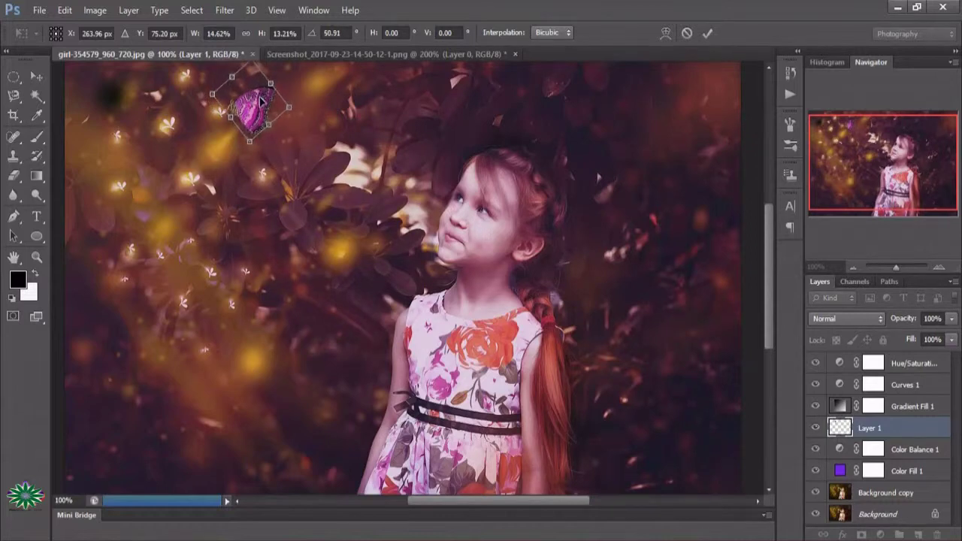
left_click_drag(261, 100, 279, 86)
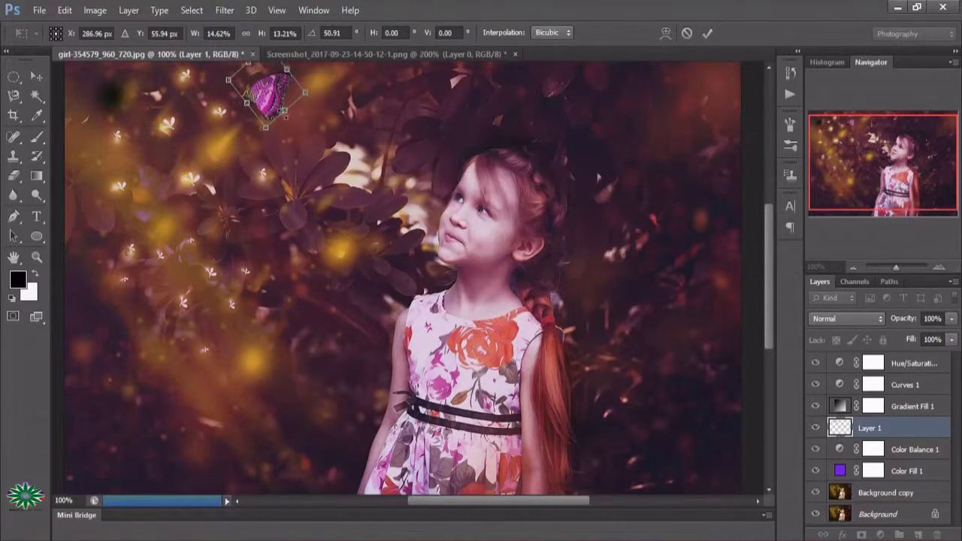
mouse_move(268, 129)
left_mouse_down()
mouse_move(303, 106)
mouse_move(290, 93)
mouse_move(288, 103)
left_mouse_up()
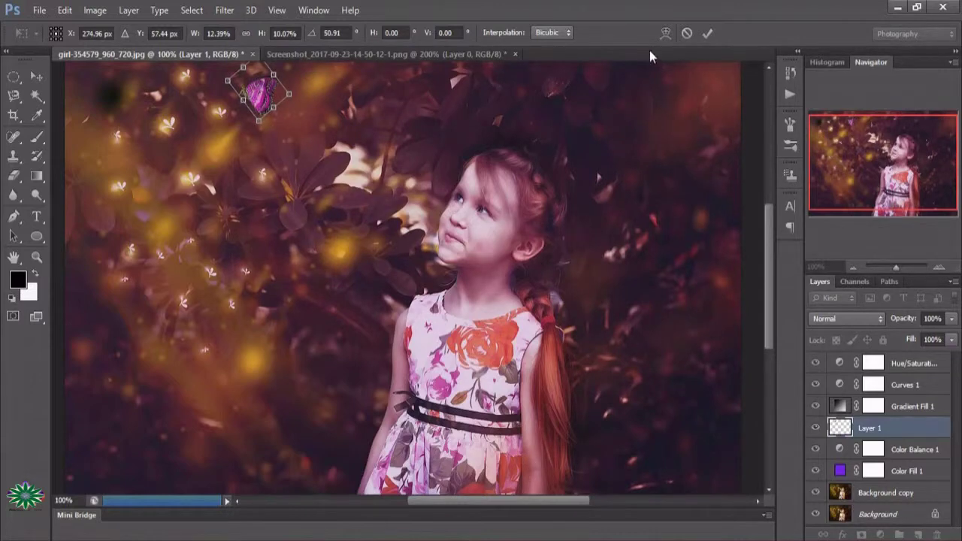
- Commit the transform, try Multiply and Soft Light, then set Layer 1 to Screen
left_click(711, 35)
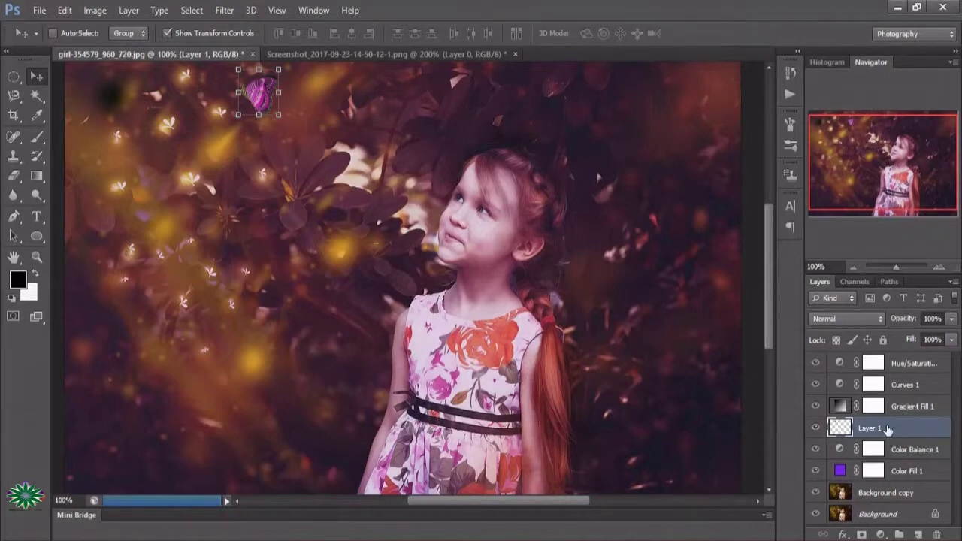
left_click(852, 318)
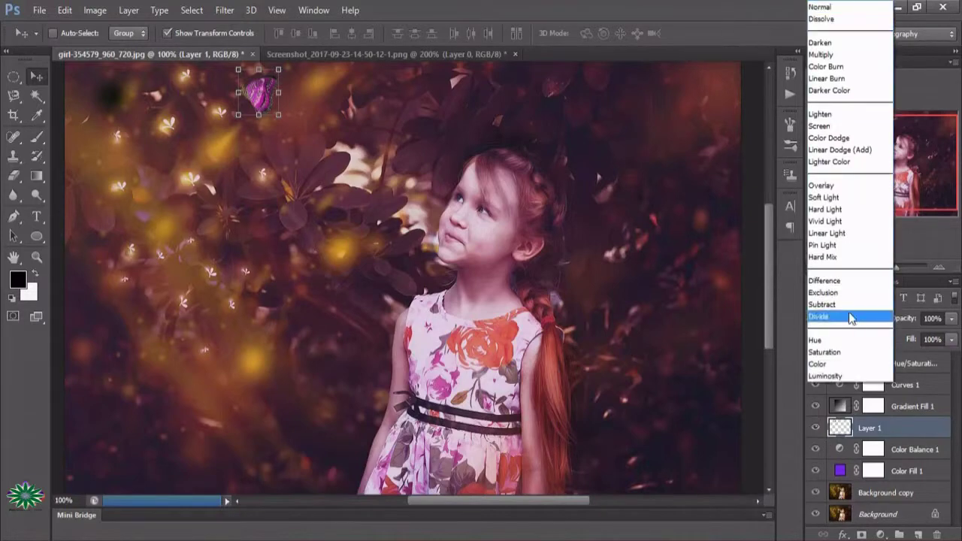
left_click(827, 55)
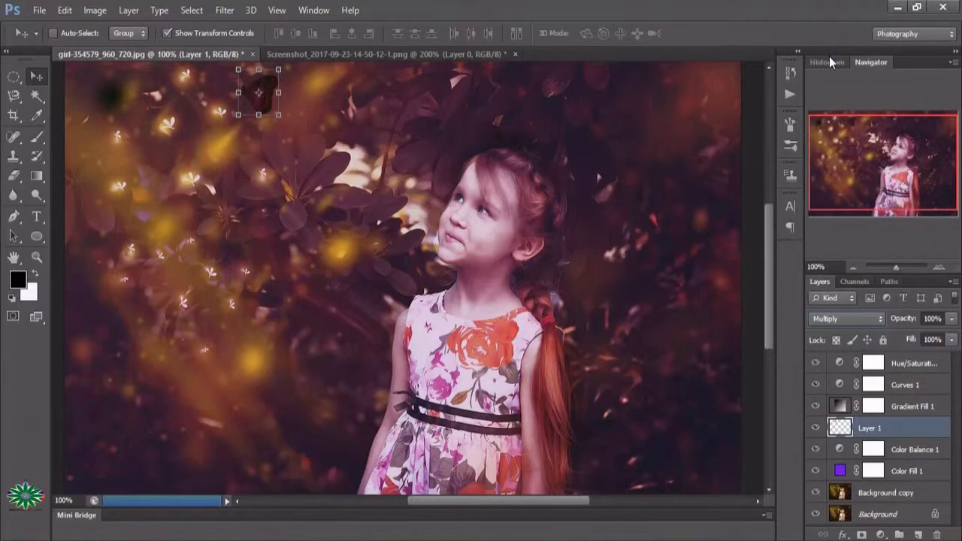
left_click(855, 317)
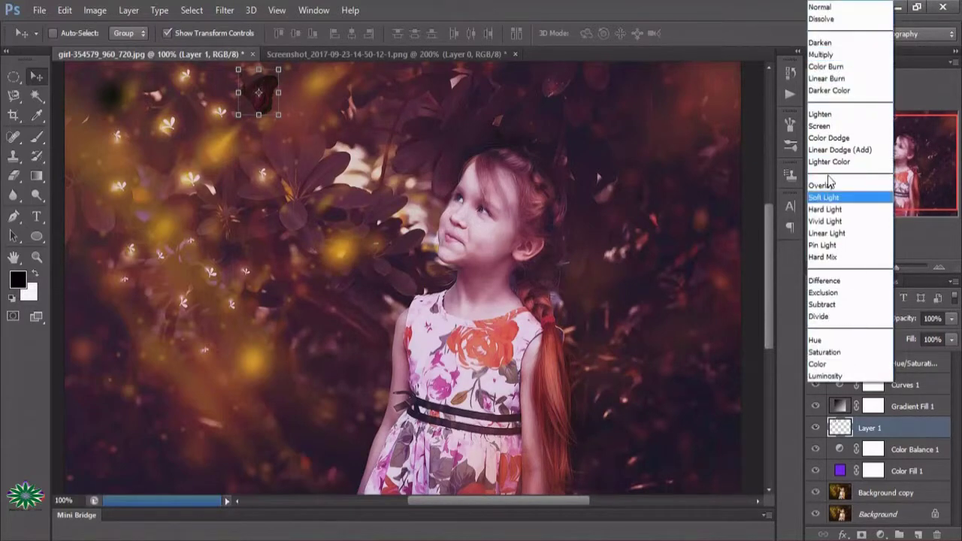
left_click(817, 125)
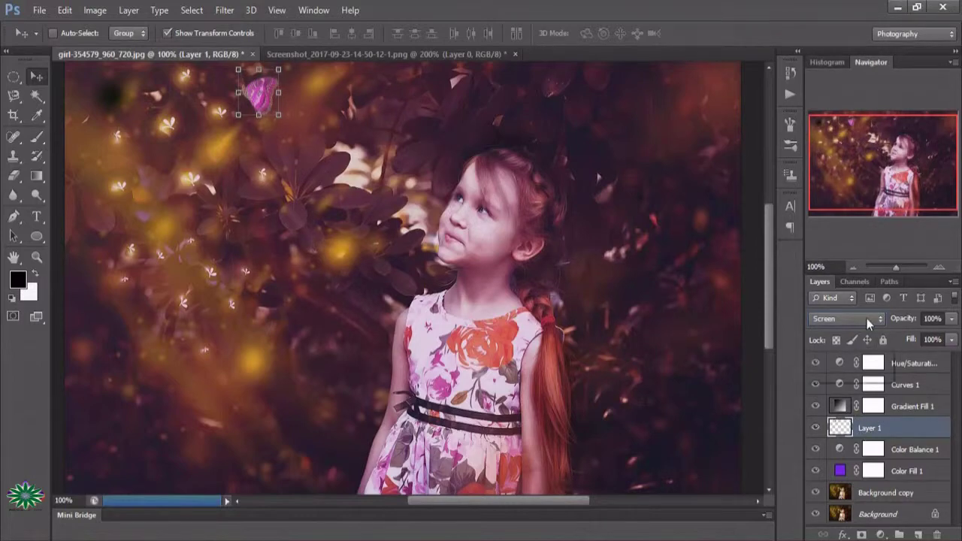
left_click(866, 318)
left_click(834, 193)
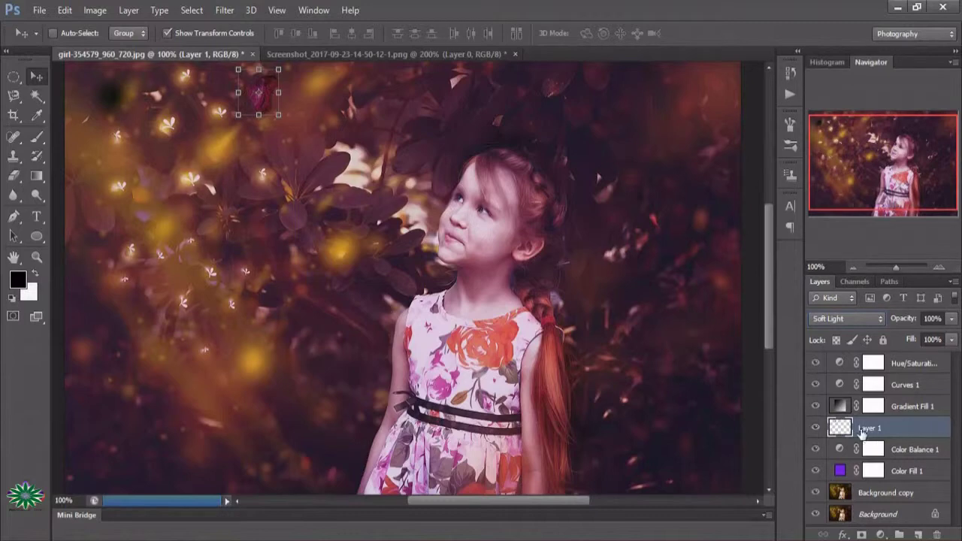
left_click(852, 319)
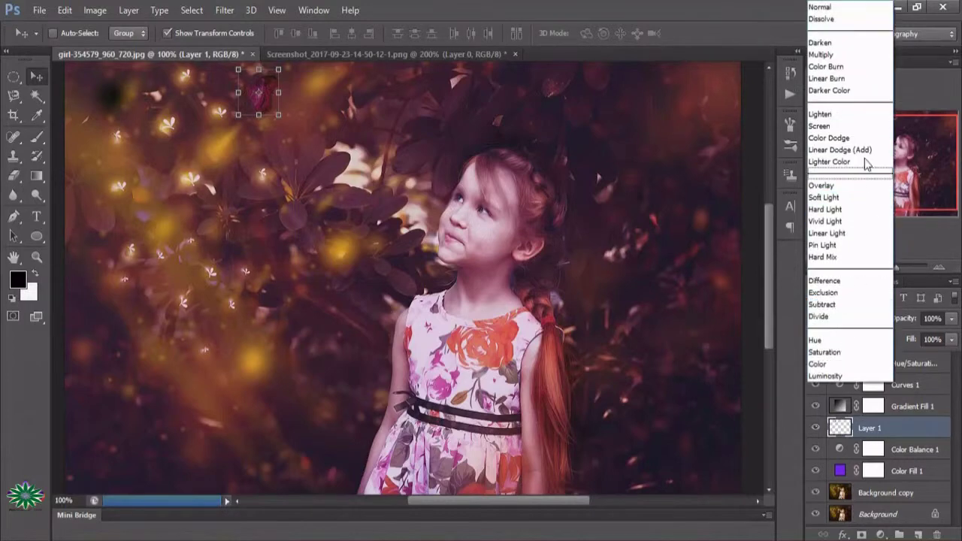
left_click(849, 126)
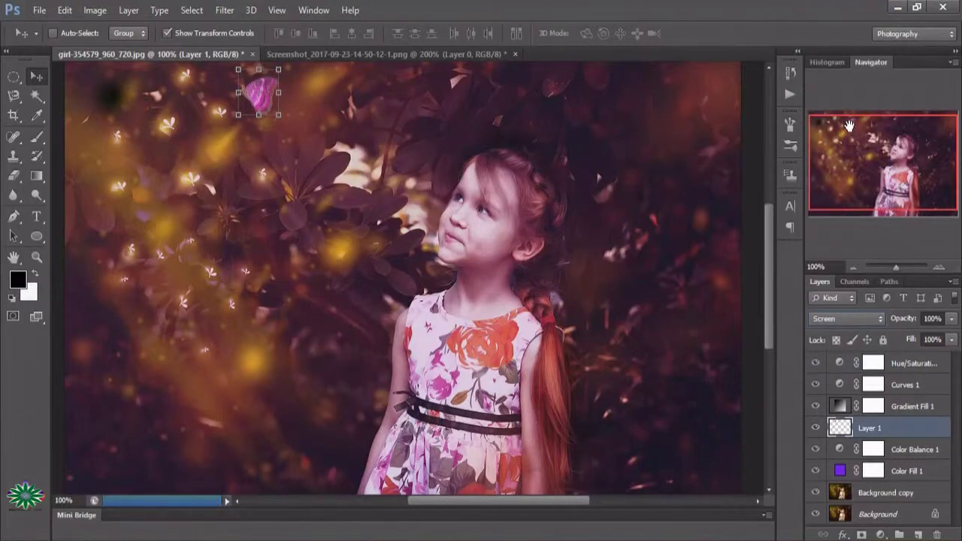